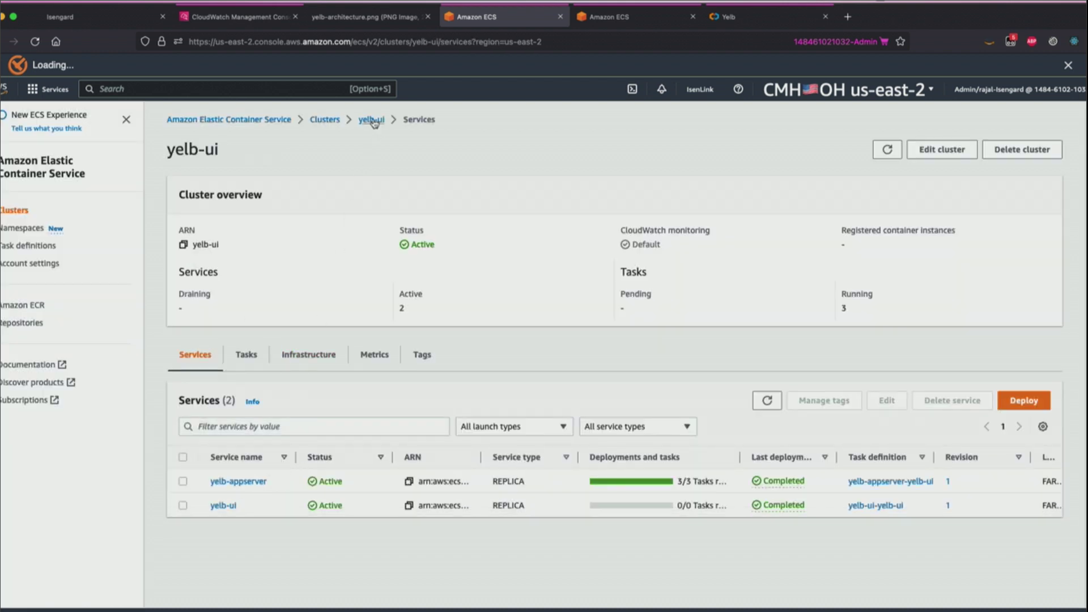
Open the yelb-db service in the yelb-storage cluster for editing.
{"action": "left_click", "coordinate": [324, 119]}
{"action": "left_click", "coordinate": [207, 297]}
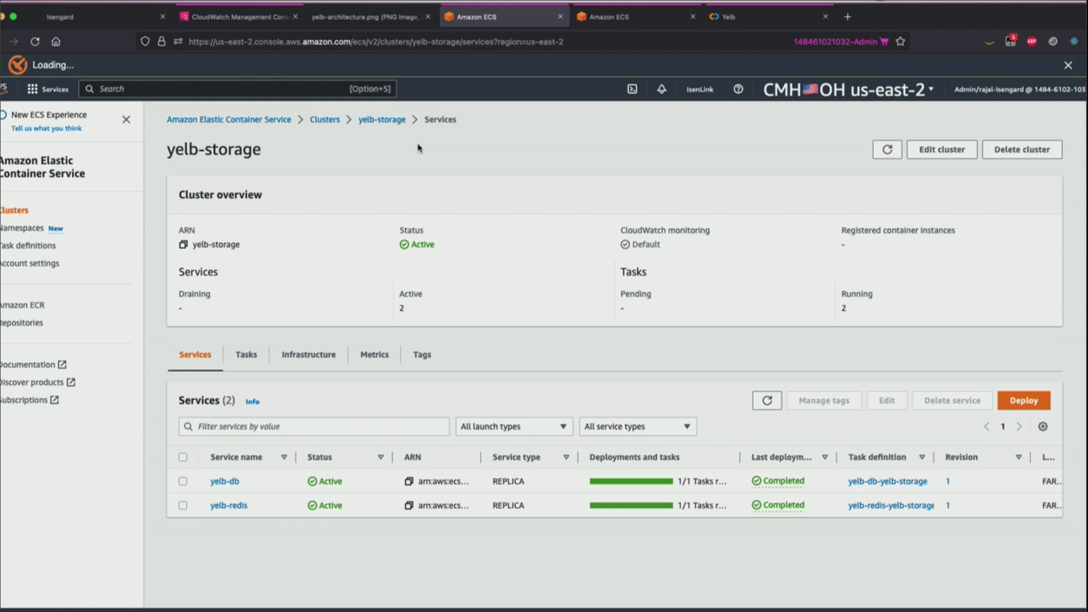
{"action": "left_click", "coordinate": [227, 481]}
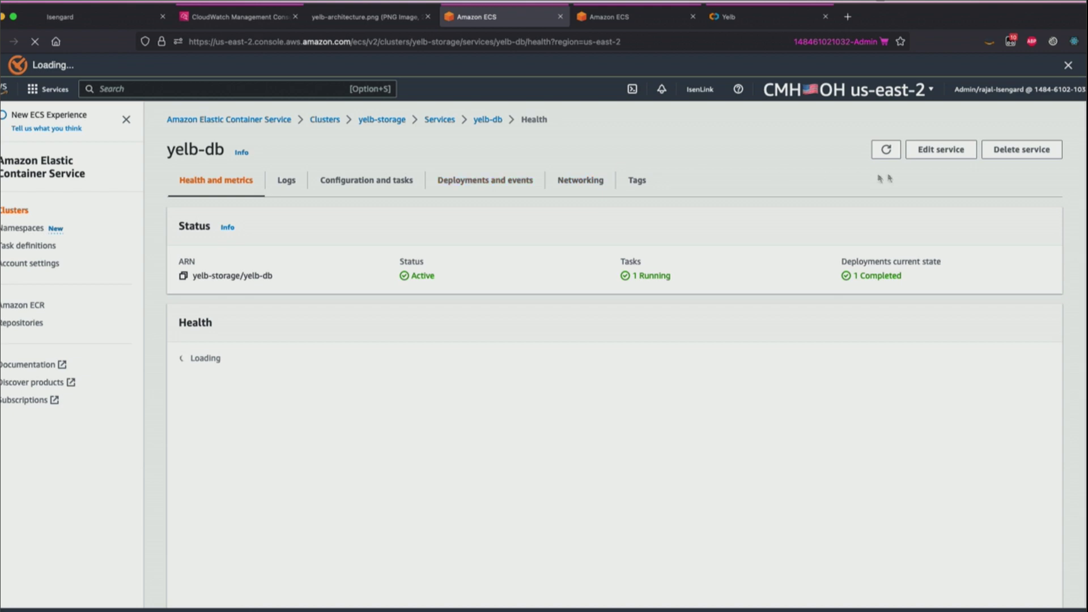
{"action": "left_click", "coordinate": [941, 149]}
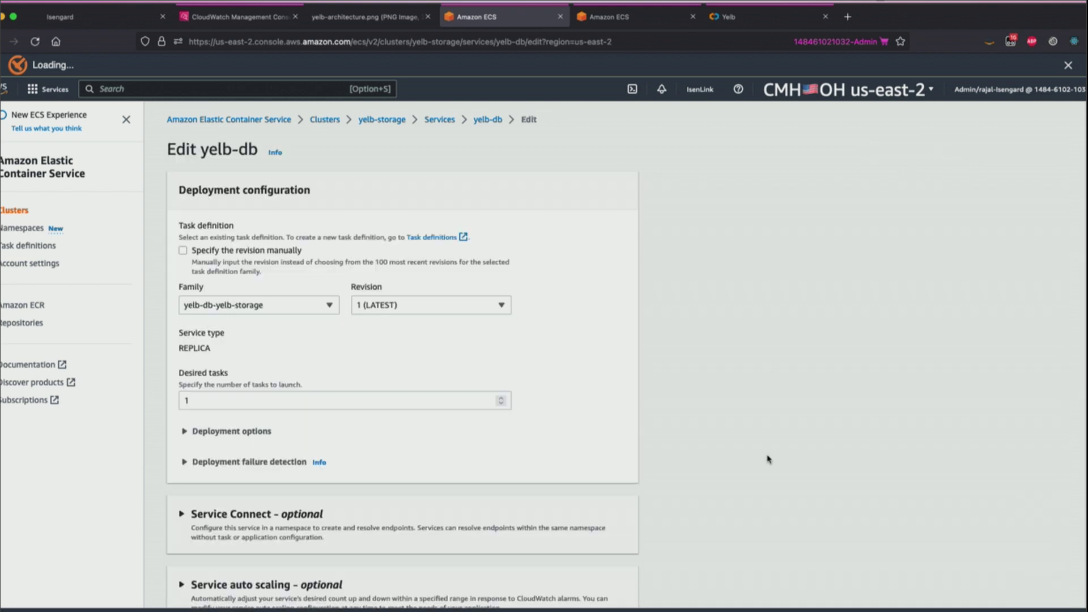
Turn on Service Connect for yelb-db in Client and server mode with the yelb namespace.
{"action": "scroll", "coordinate": [767, 457], "scroll_direction": "down", "scroll_amount": 3}
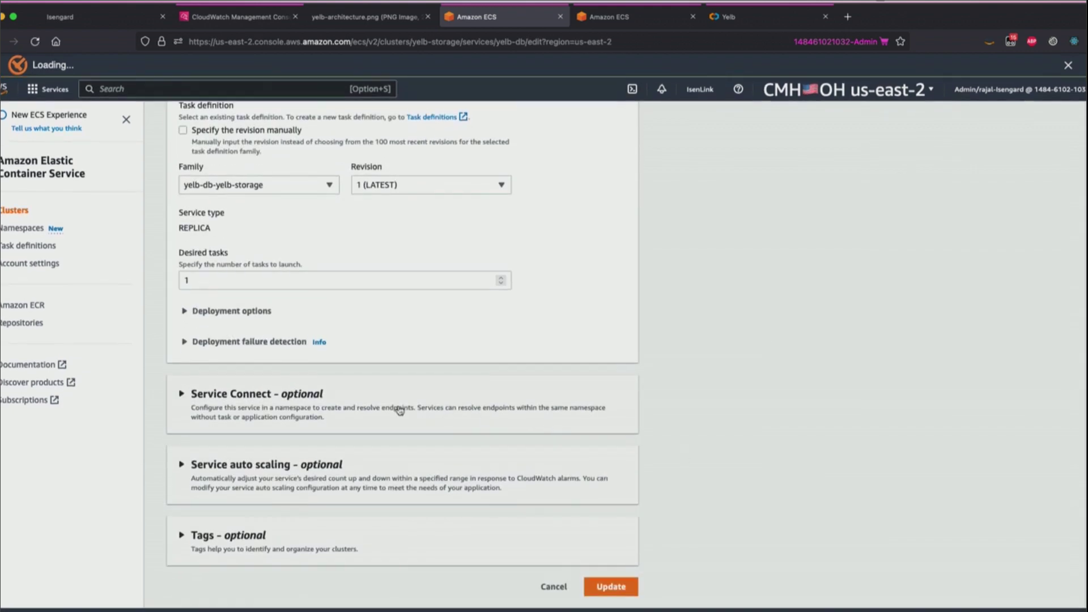
{"action": "left_click", "coordinate": [199, 398]}
{"action": "scroll", "coordinate": [244, 424], "scroll_direction": "down", "scroll_amount": 1}
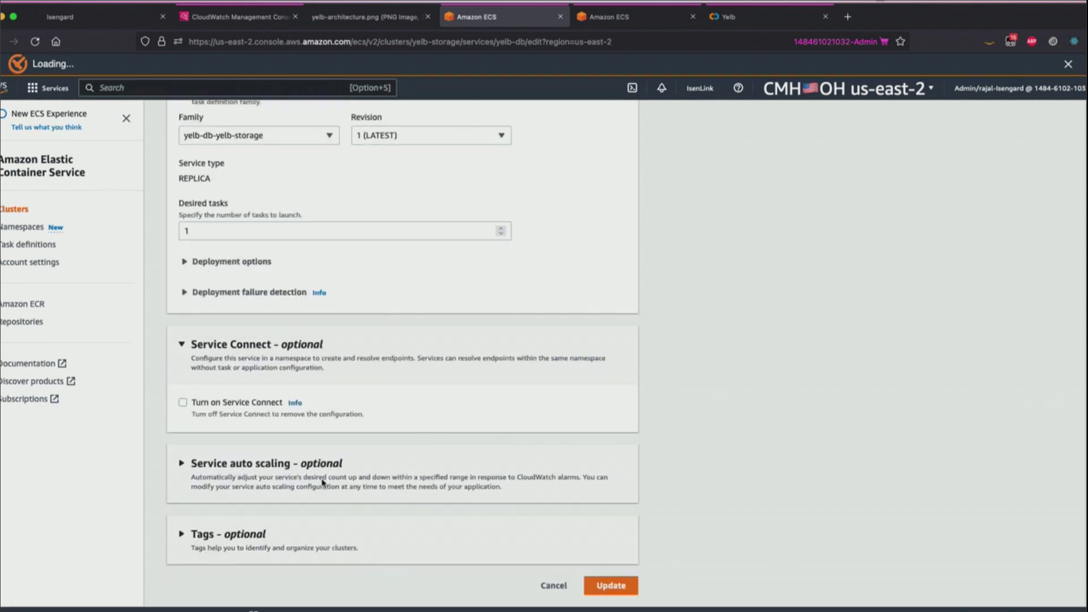
{"action": "left_click", "coordinate": [182, 404]}
{"action": "scroll", "coordinate": [374, 456], "scroll_direction": "down", "scroll_amount": 2}
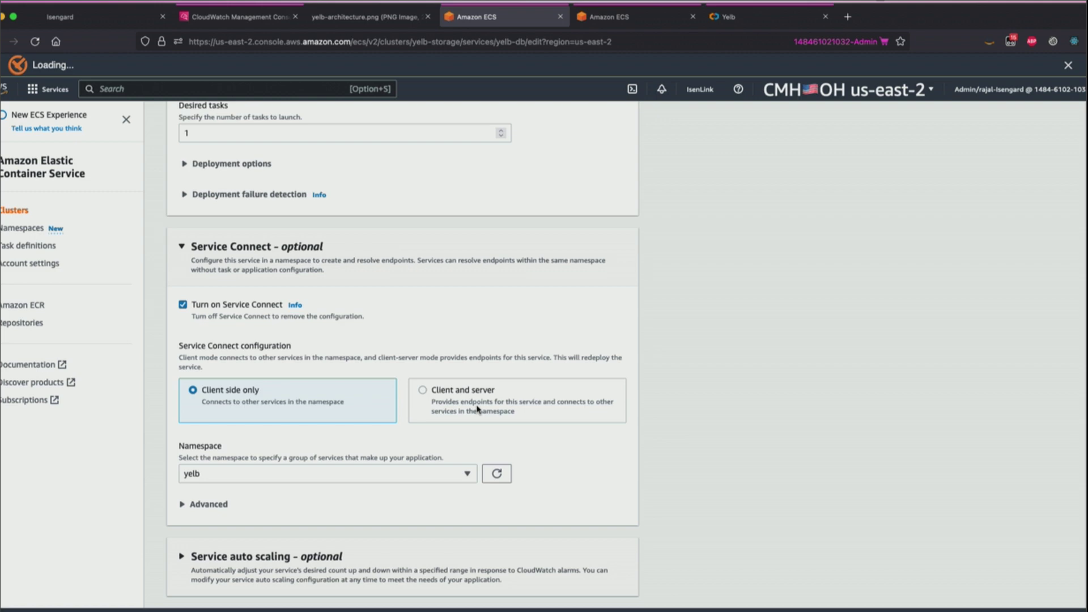
{"action": "left_click", "coordinate": [453, 391]}
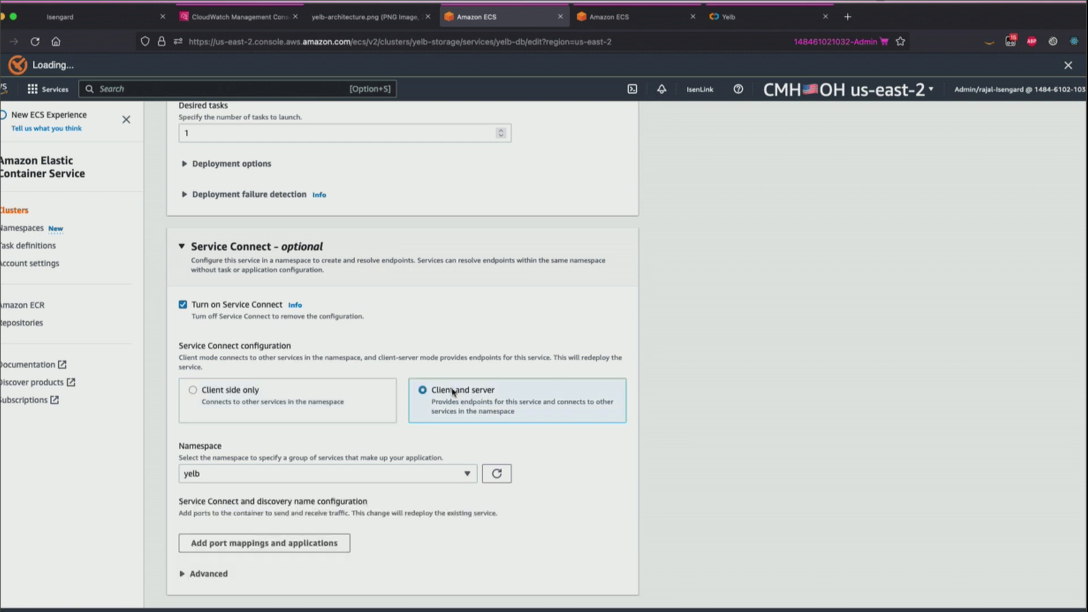
{"action": "scroll", "coordinate": [417, 490], "scroll_direction": "down", "scroll_amount": 3}
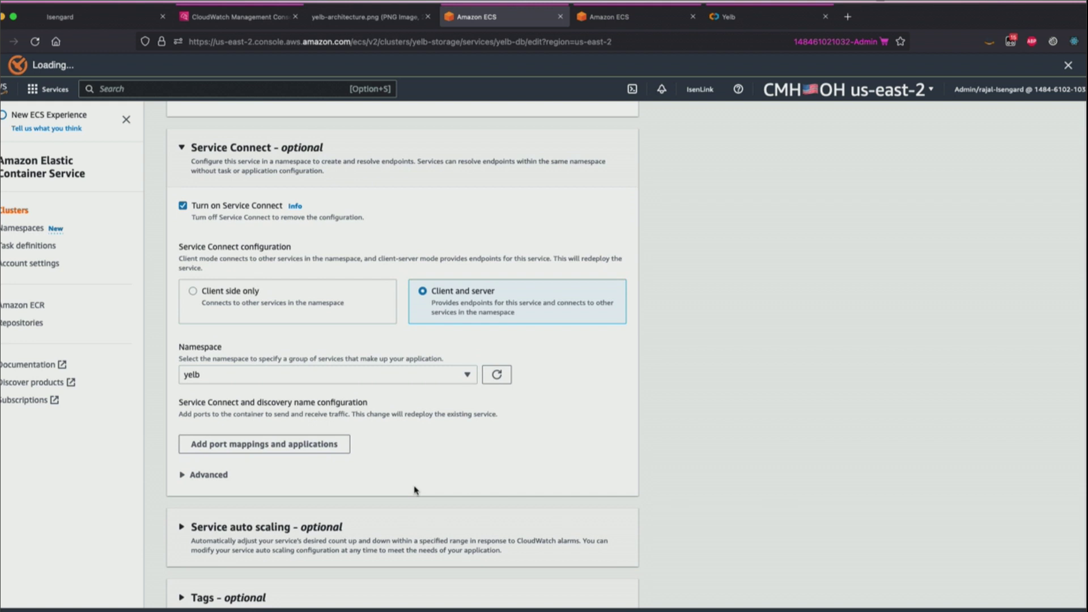
{"action": "left_click", "coordinate": [424, 375]}
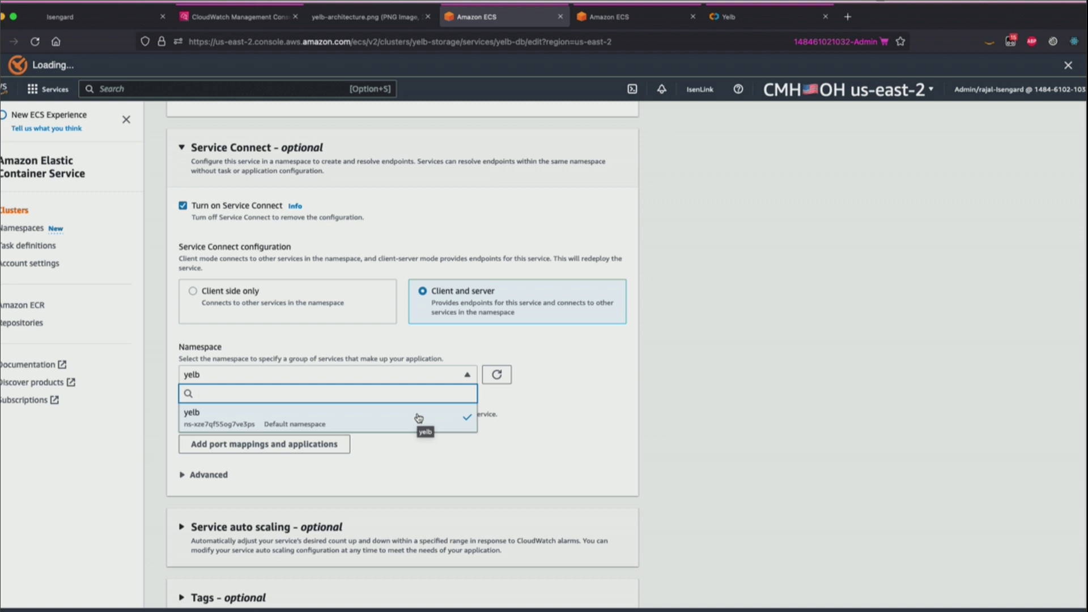
{"action": "left_click", "coordinate": [395, 422]}
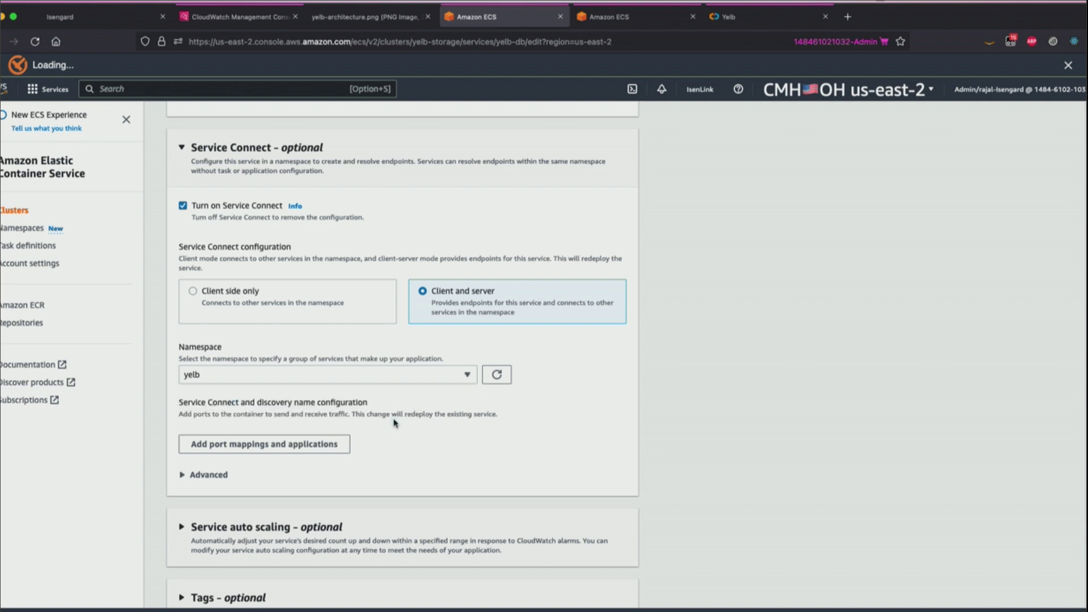
Add a port mapping with port alias yelb-db and discovery name yelb-db.
{"action": "left_click", "coordinate": [250, 444]}
{"action": "scroll", "coordinate": [372, 492], "scroll_direction": "down", "scroll_amount": 2}
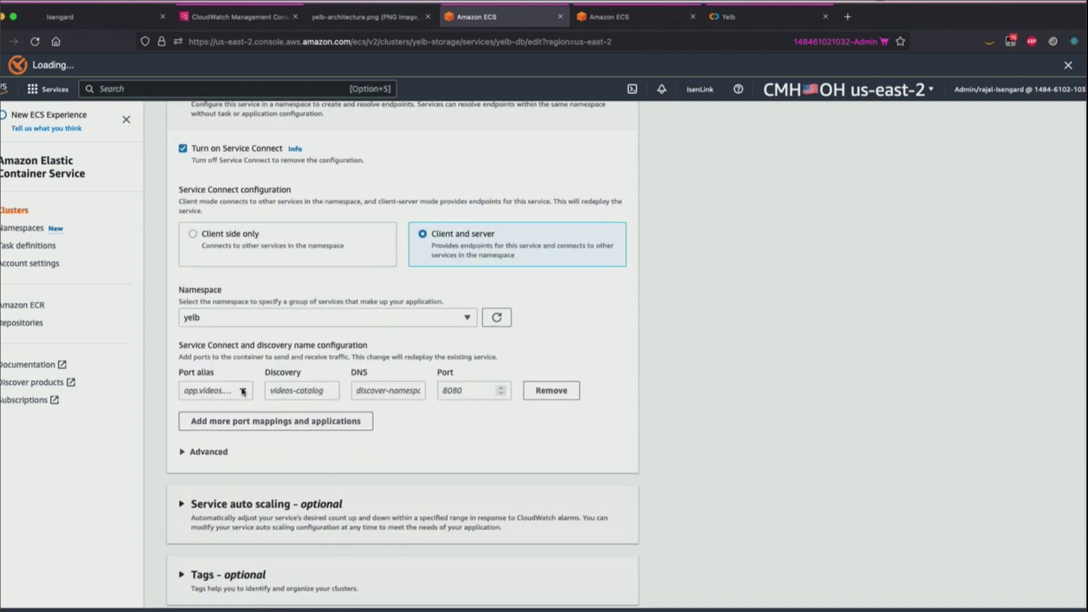
{"action": "left_click", "coordinate": [221, 390]}
{"action": "left_click", "coordinate": [218, 410]}
{"action": "left_click", "coordinate": [308, 392]}
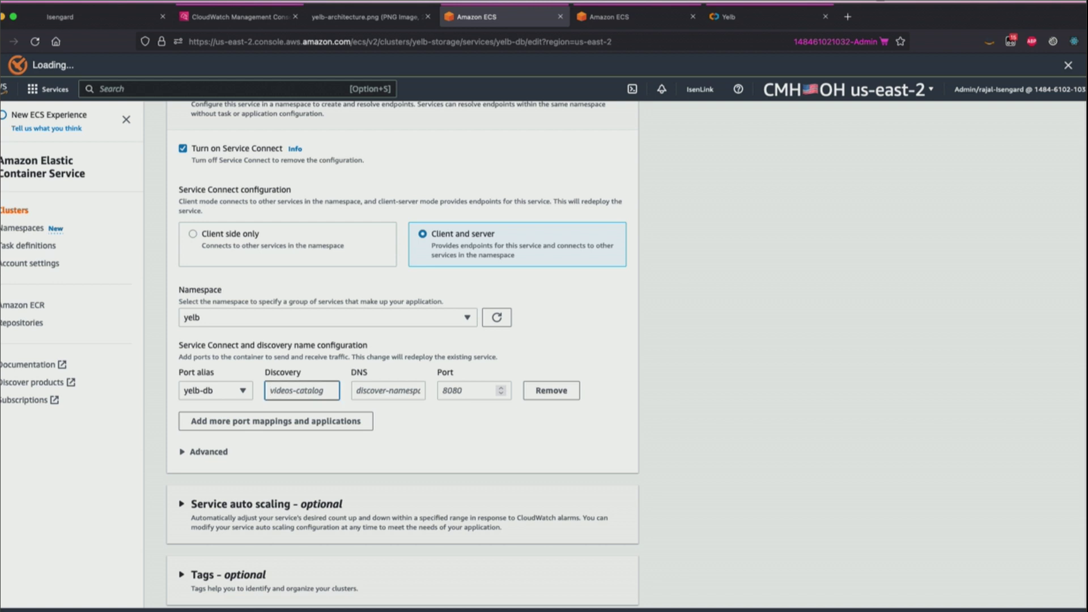
{"action": "type", "text": "yelb0db"}
{"action": "key", "text": "Left"}
{"action": "key", "text": "Left"}
{"action": "key", "text": "BackSpace"}
{"action": "type", "text": "-"}
Set the mapping's DNS name to yelb-db and its port to 5432, and submit the yelb-db service update.
{"action": "left_click", "coordinate": [390, 394]}
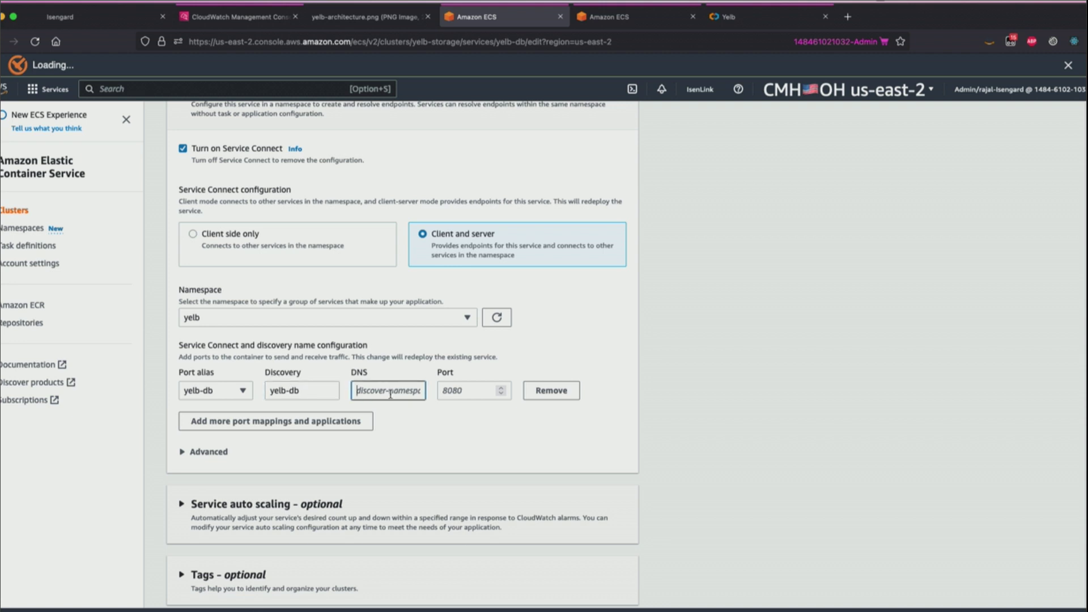
{"action": "type", "text": "yelb-db"}
{"action": "left_click", "coordinate": [465, 396]}
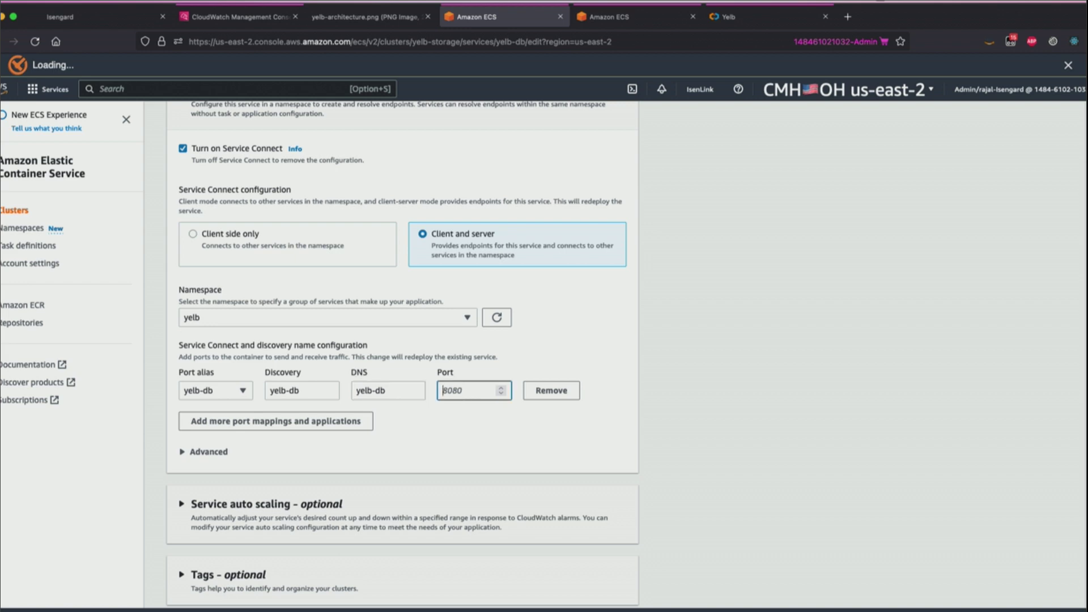
{"action": "type", "text": "5432"}
{"action": "left_click", "coordinate": [471, 439]}
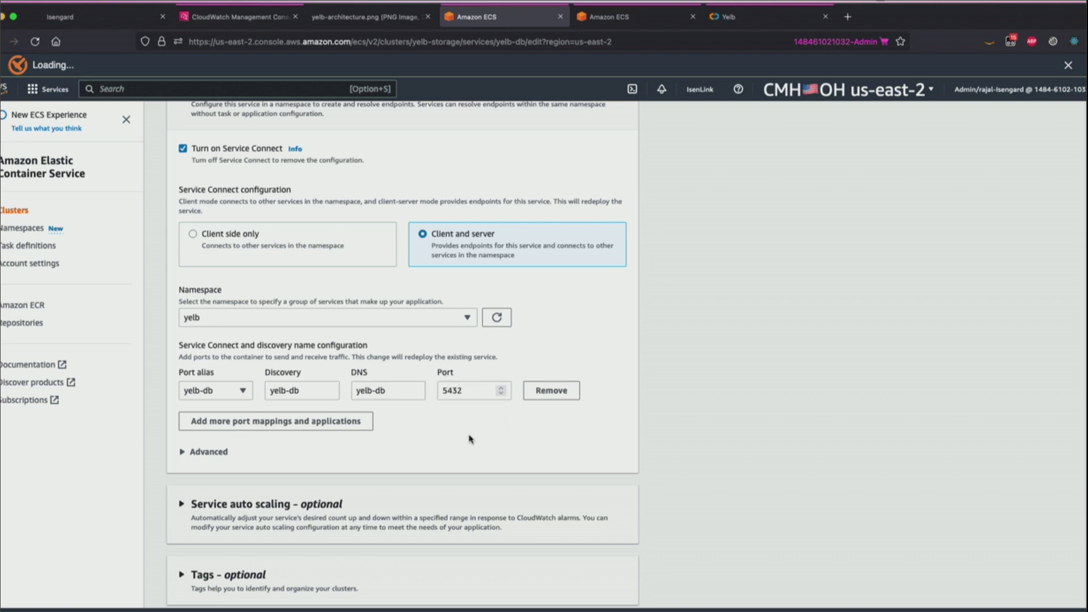
{"action": "scroll", "coordinate": [472, 442], "scroll_direction": "down", "scroll_amount": 2}
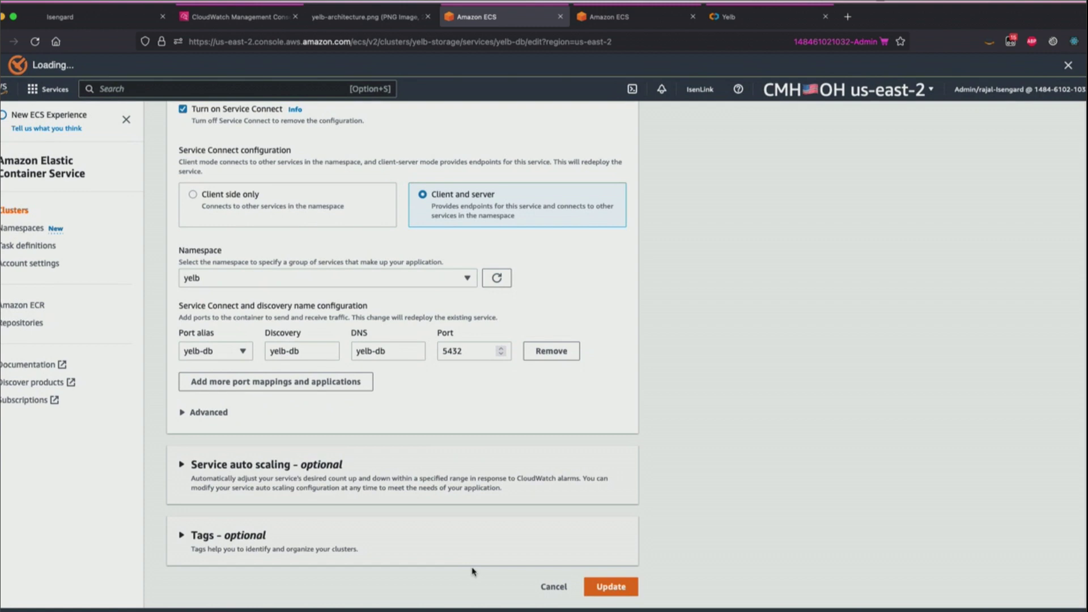
{"action": "left_click", "coordinate": [610, 591]}
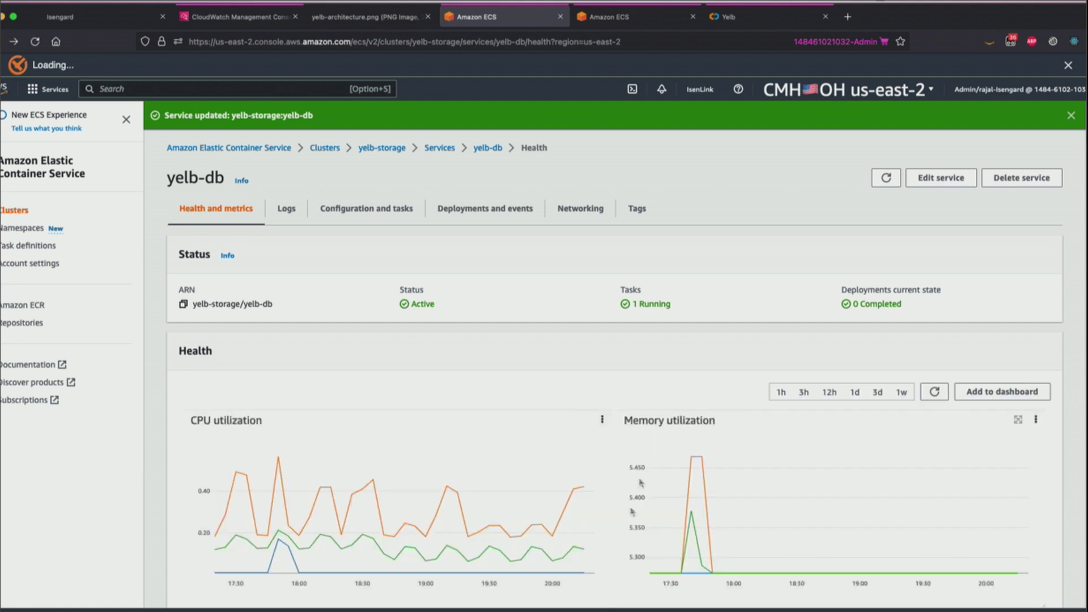
Check the yelb-db service's deployments, Service Connect configuration and refreshed task list.
{"action": "left_click", "coordinate": [491, 209]}
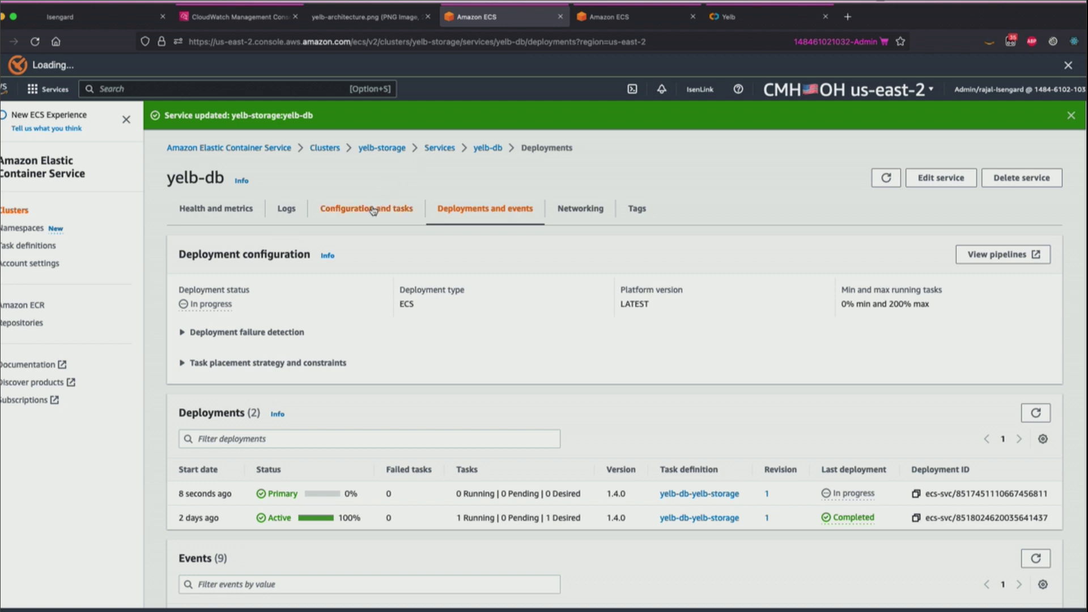
{"action": "left_click", "coordinate": [337, 209]}
{"action": "scroll", "coordinate": [331, 467], "scroll_direction": "down", "scroll_amount": 2}
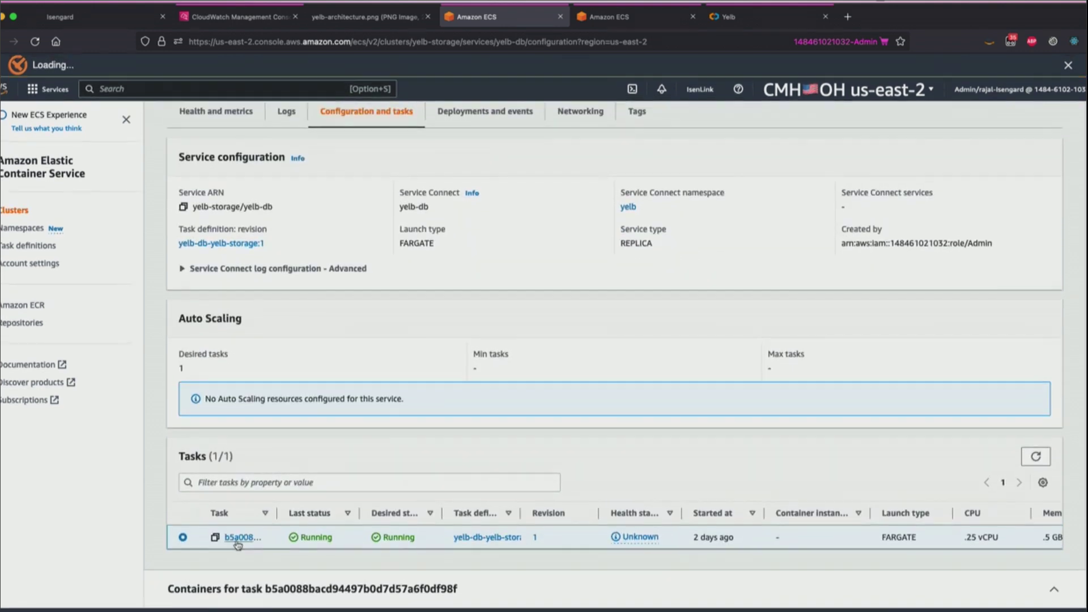
{"action": "left_click", "coordinate": [1035, 459]}
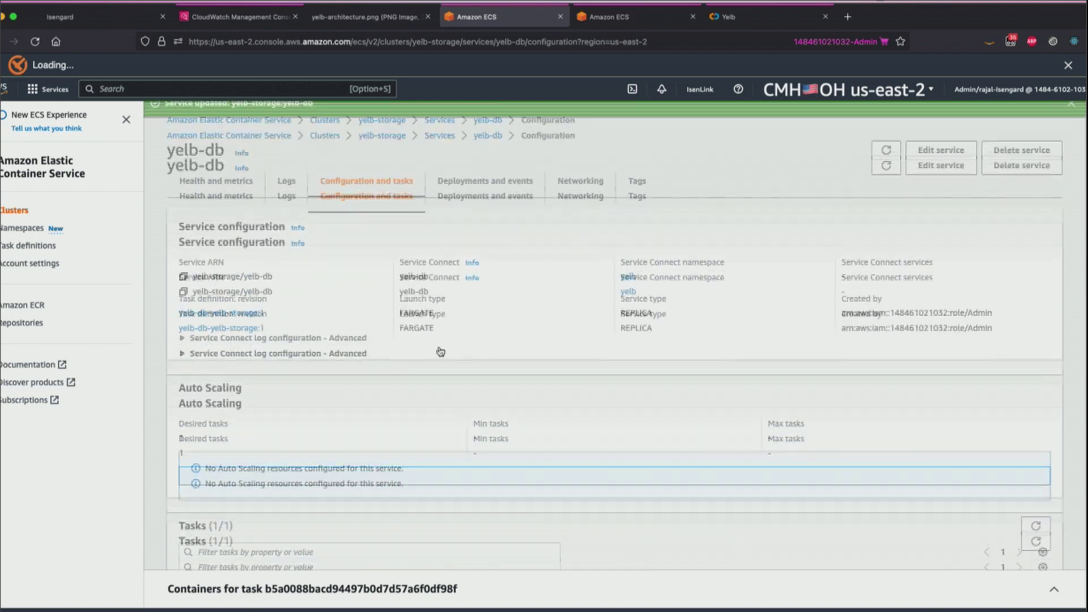
Open the yelb-redis service in the yelb-storage cluster for editing, after consulting the Redis part of the yelb architecture diagram.
{"action": "left_click", "coordinate": [440, 147]}
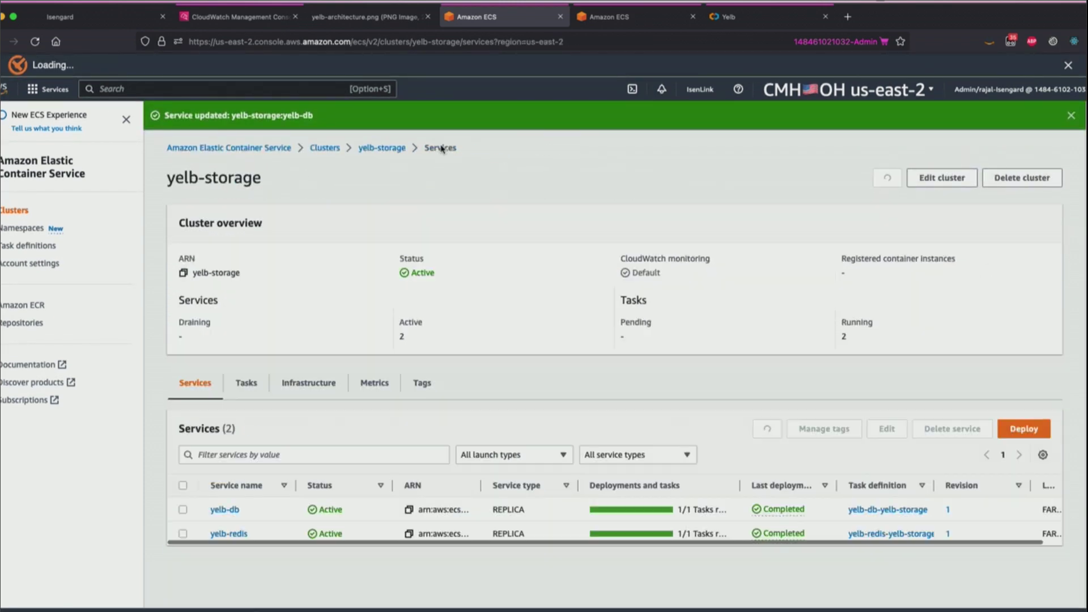
{"action": "left_click", "coordinate": [236, 534]}
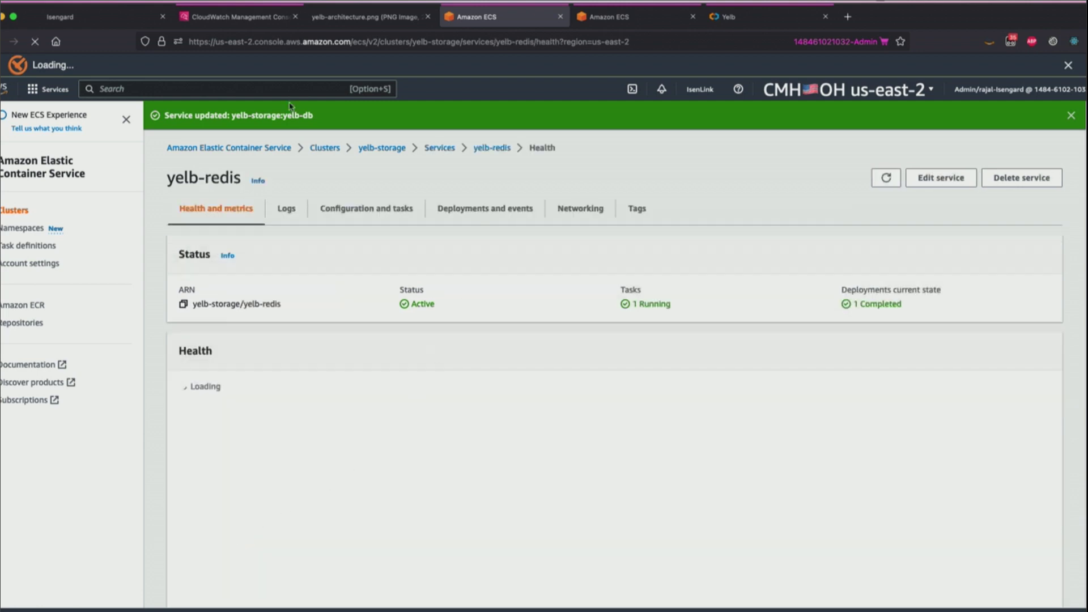
{"action": "left_click", "coordinate": [356, 25]}
{"action": "scroll", "coordinate": [367, 147], "scroll_direction": "down", "scroll_amount": 5}
{"action": "scroll", "coordinate": [367, 148], "scroll_direction": "right", "scroll_amount": 6}
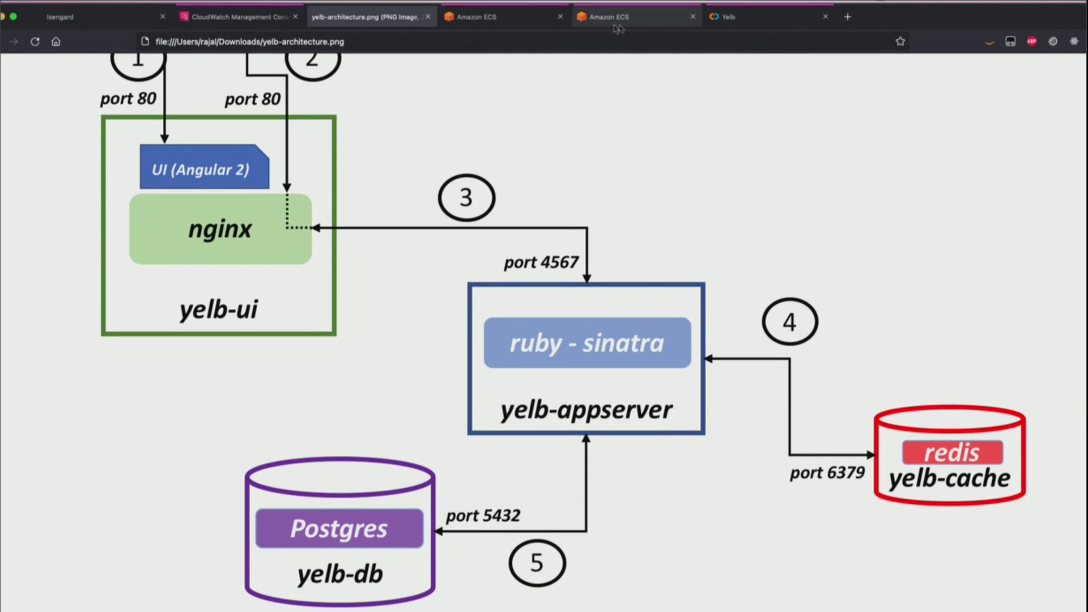
{"action": "left_click", "coordinate": [495, 20]}
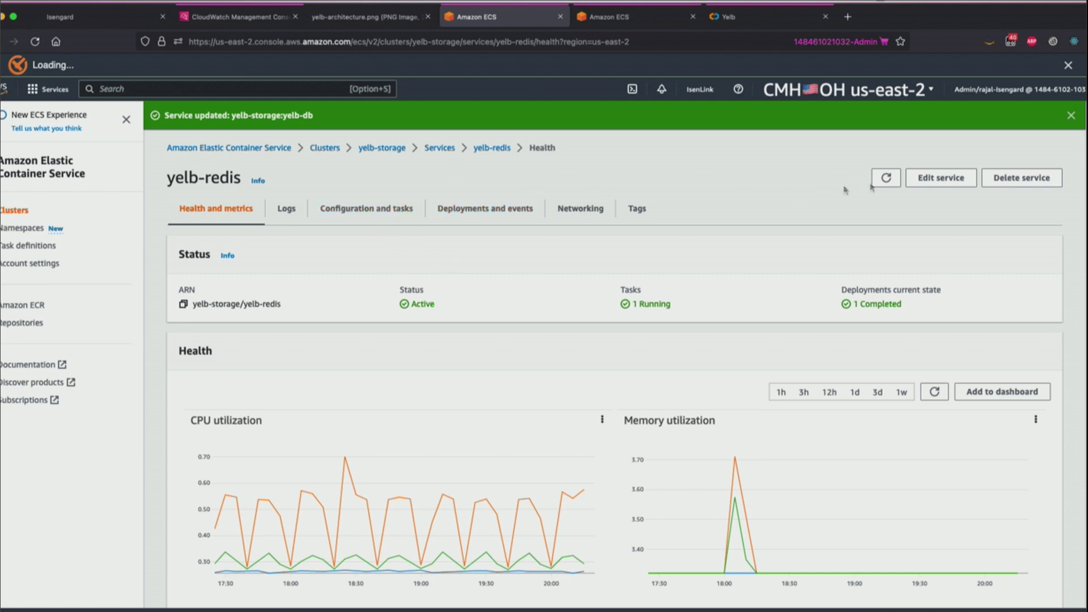
{"action": "left_click", "coordinate": [958, 179]}
Turn on Service Connect for yelb-redis in Client and server mode with the yelb namespace.
{"action": "scroll", "coordinate": [413, 399], "scroll_direction": "down", "scroll_amount": 3}
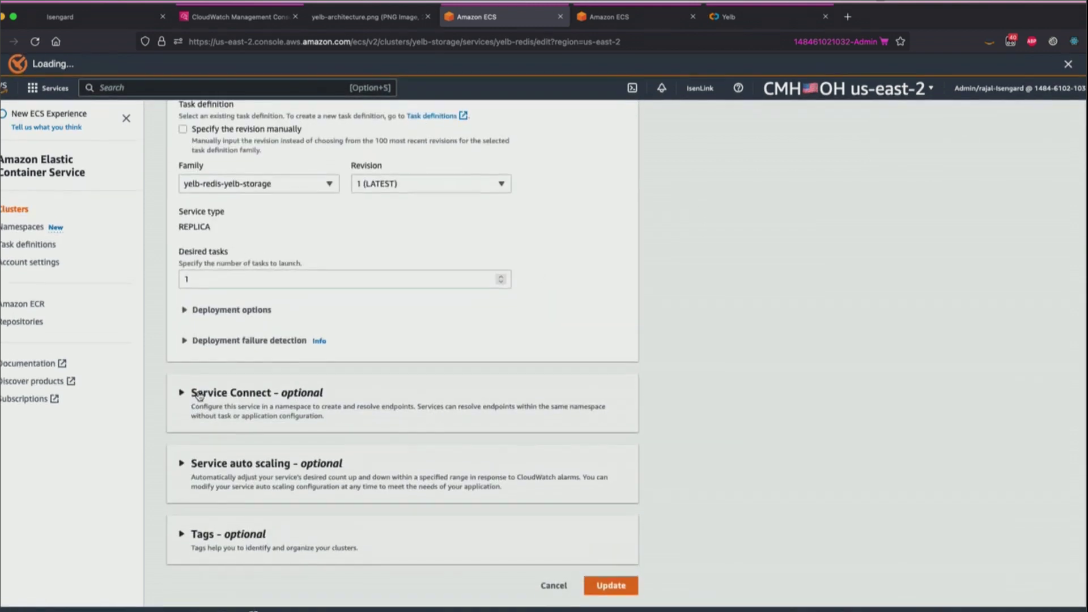
{"action": "left_click", "coordinate": [229, 393]}
{"action": "left_click", "coordinate": [182, 451]}
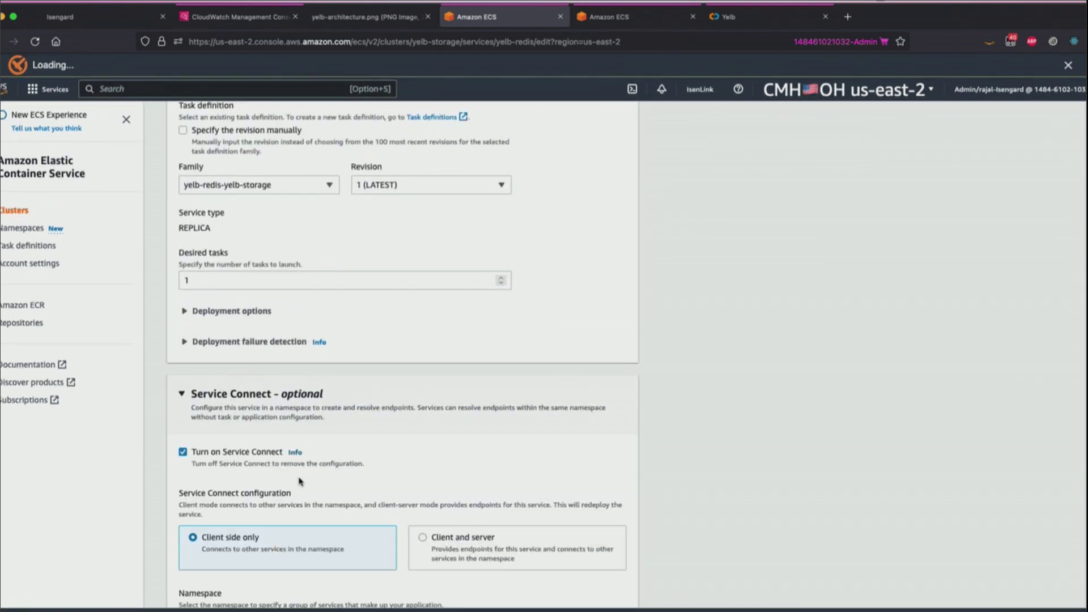
{"action": "scroll", "coordinate": [246, 521], "scroll_direction": "down", "scroll_amount": 4}
{"action": "left_click", "coordinate": [471, 343]}
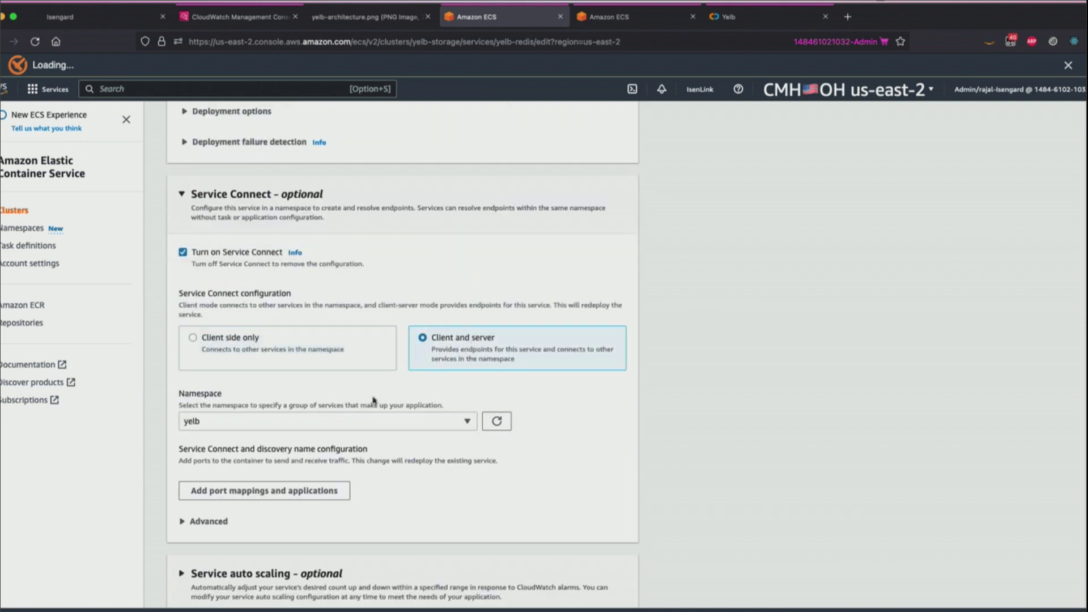
{"action": "left_click", "coordinate": [369, 422]}
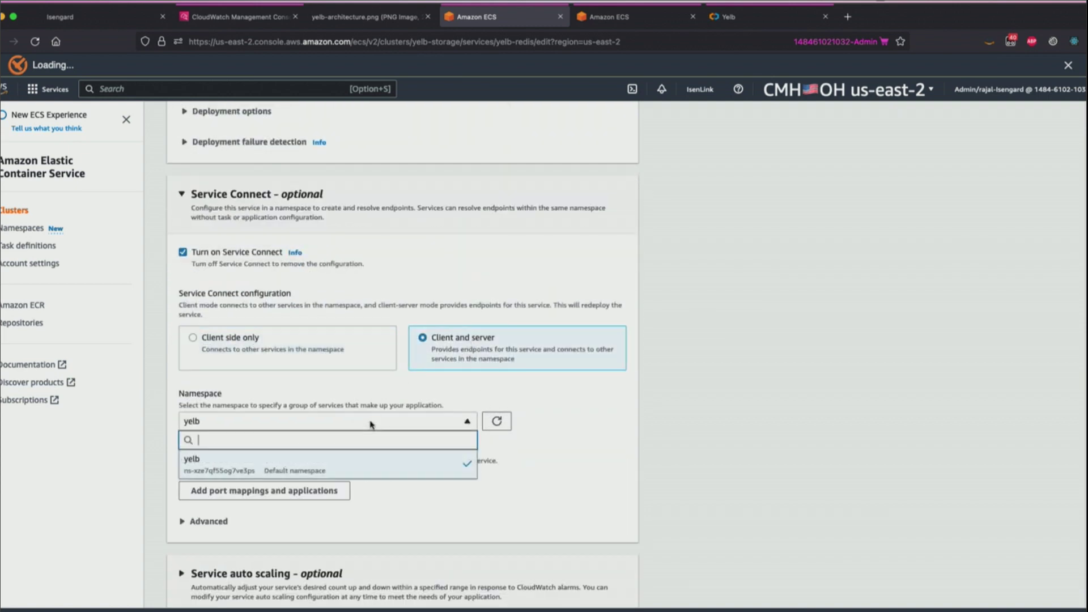
{"action": "left_click", "coordinate": [356, 464]}
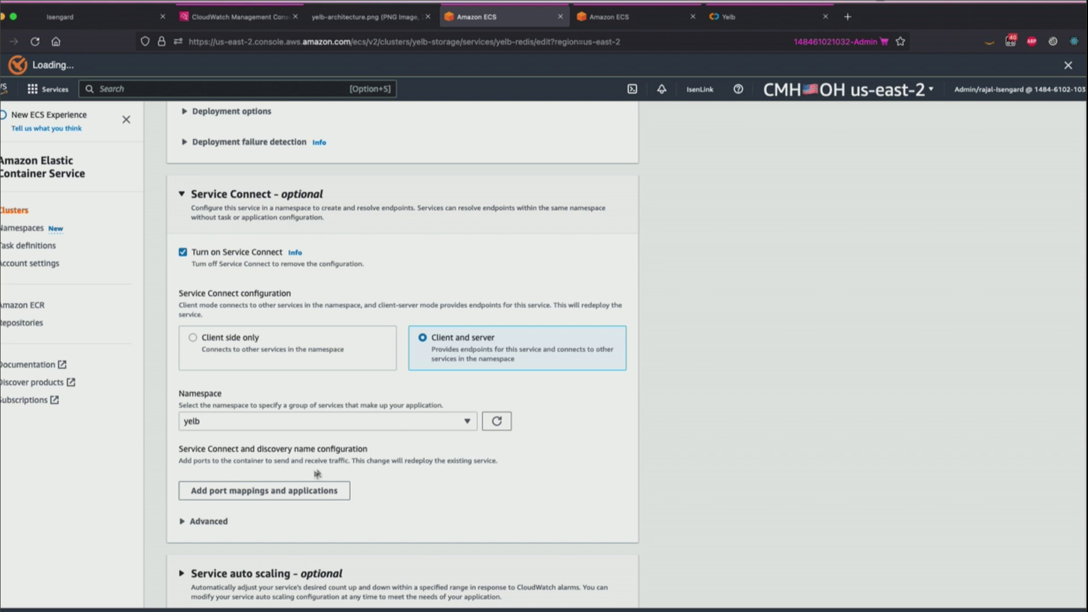
Add a port mapping with port alias yelb-redis and discovery name yelb-redis.
{"action": "left_click", "coordinate": [296, 490]}
{"action": "left_click", "coordinate": [234, 497]}
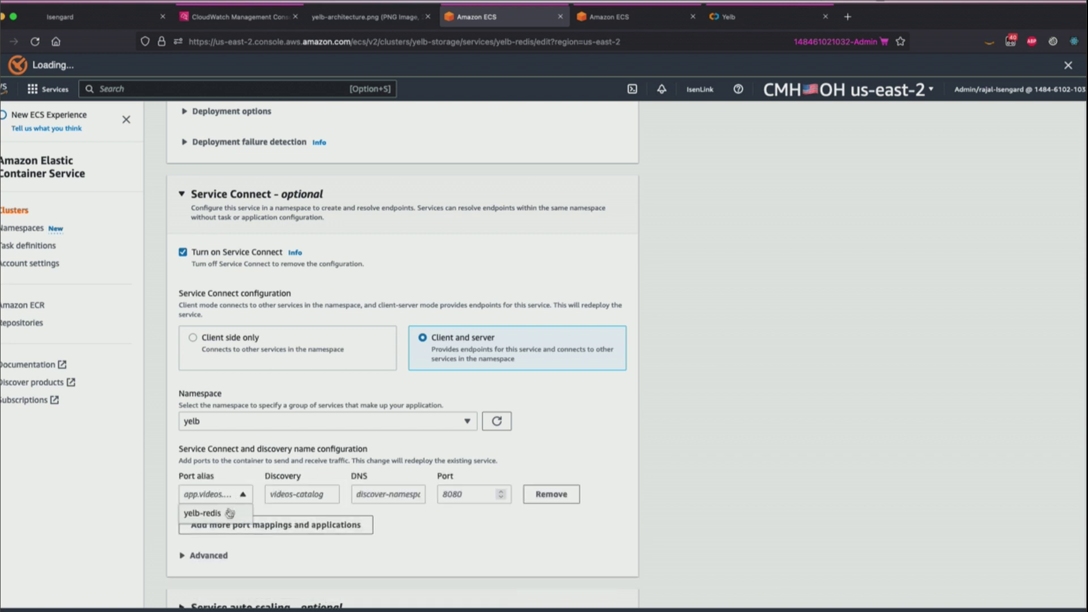
{"action": "left_click", "coordinate": [210, 511]}
{"action": "left_click", "coordinate": [298, 495]}
{"action": "type", "text": "yel"}
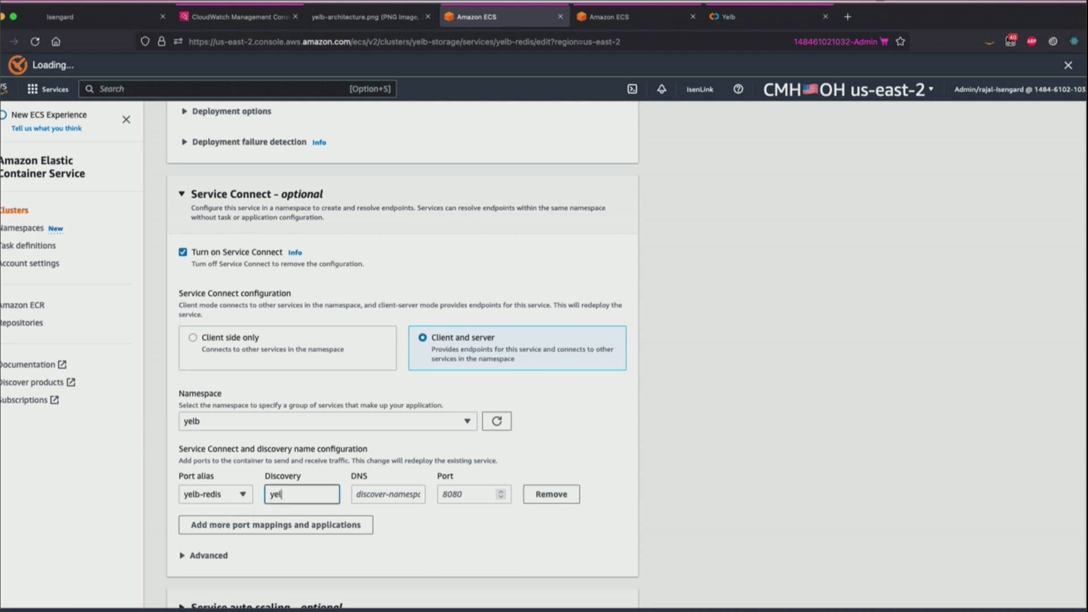
{"action": "type", "text": "b-redis"}
Set the DNS name of the yelb-redis port mapping to yelb-redis.
{"action": "key", "text": "Tab"}
{"action": "type", "text": "yeelb"}
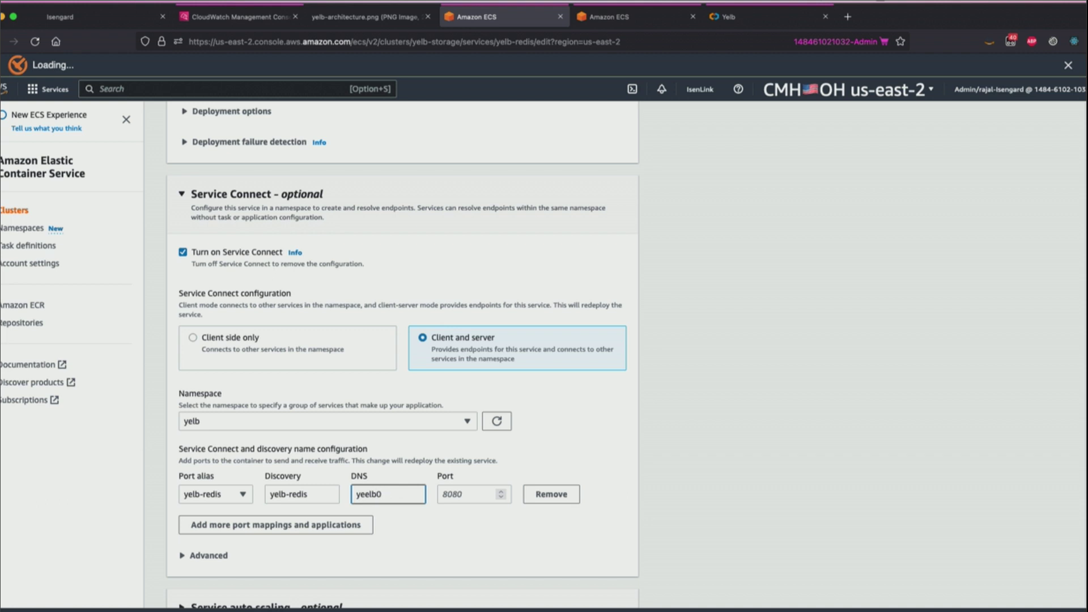
{"action": "key", "text": "BackSpace"}
{"action": "key", "text": "BackSpace"}
{"action": "key", "text": "BackSpace"}
{"action": "type", "text": "lb-redis"}
Set the yelb-redis port to 6379 as given in the yelb architecture diagram, and update the service.
{"action": "left_click", "coordinate": [459, 490]}
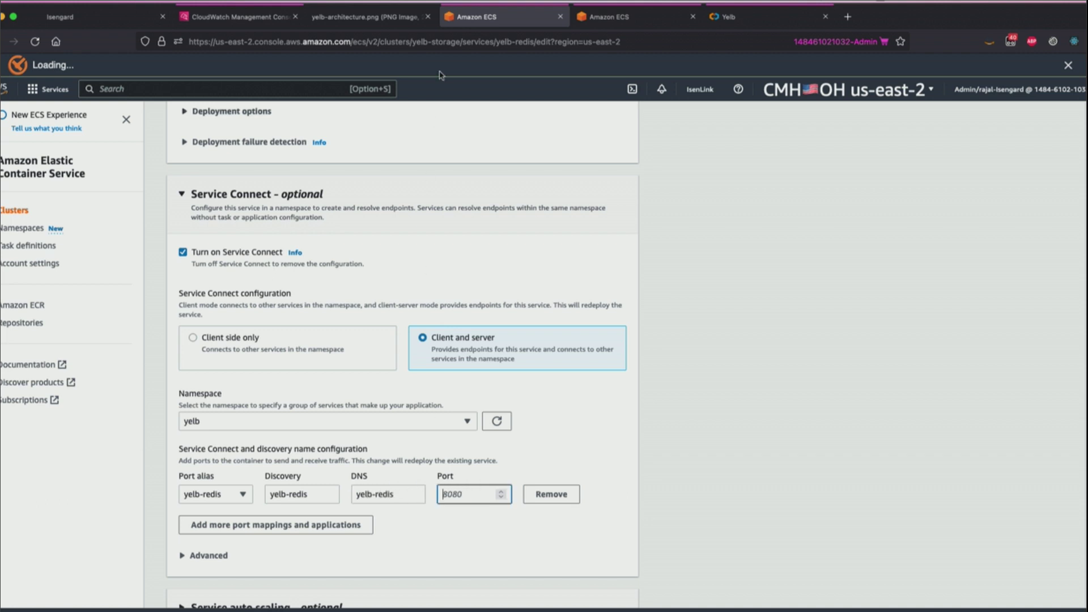
{"action": "left_click", "coordinate": [338, 17]}
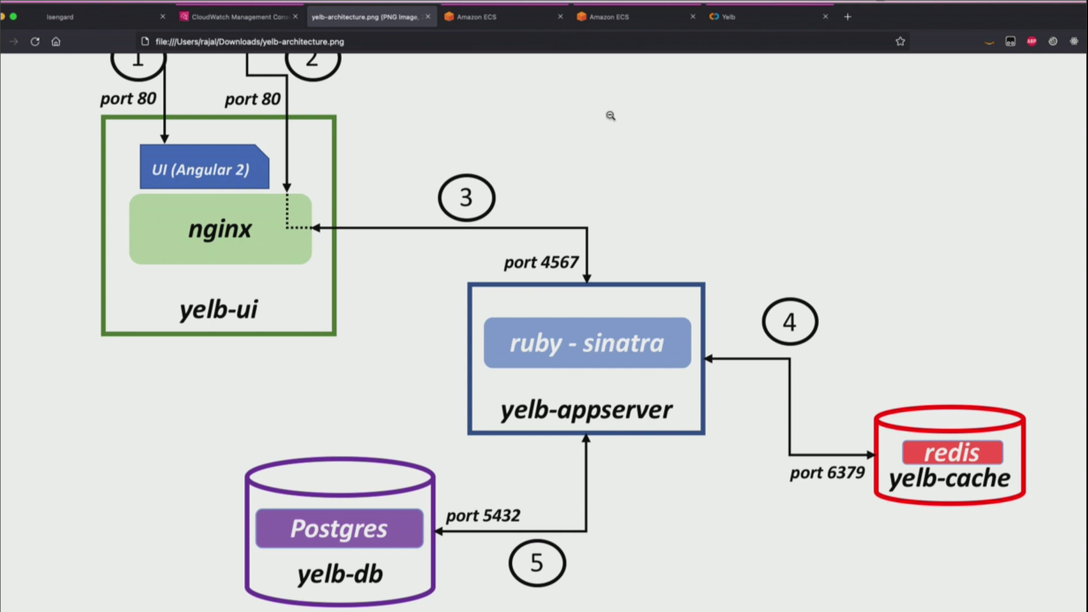
{"action": "left_click", "coordinate": [546, 21]}
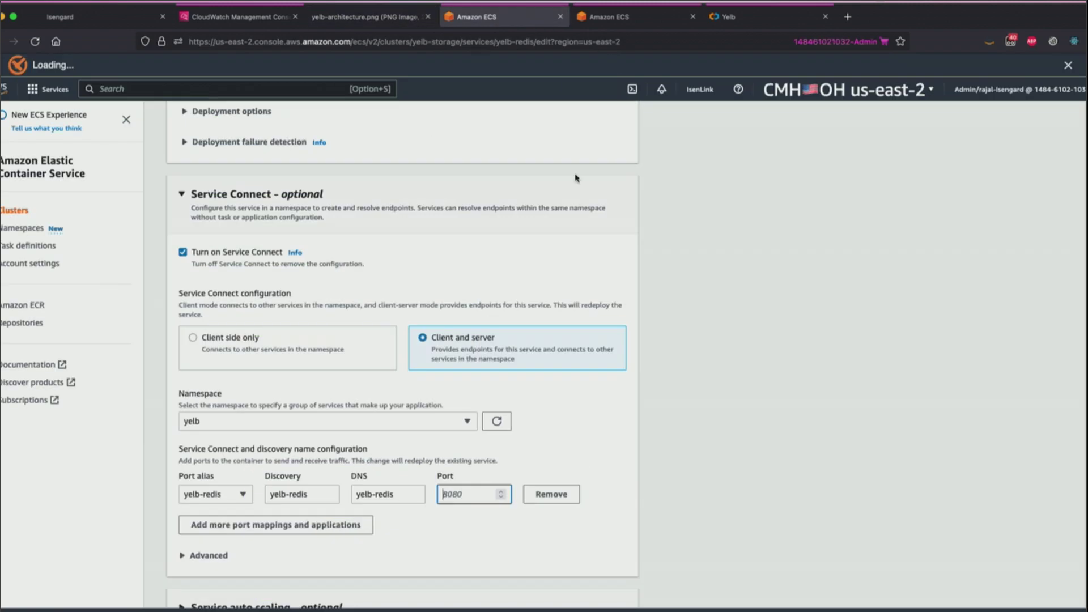
{"action": "type", "text": "6379"}
{"action": "scroll", "coordinate": [532, 337], "scroll_direction": "down", "scroll_amount": 5}
{"action": "left_click", "coordinate": [626, 592]}
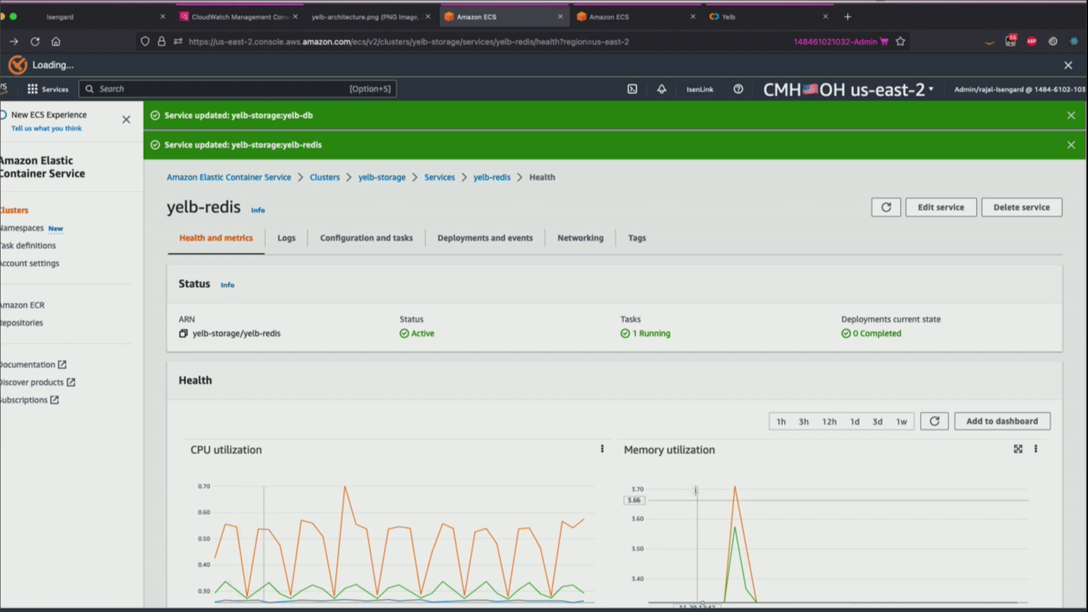
Switch to the ECS console for N. Virginia and open the yelb-db service in its yelb-storage cluster.
{"action": "left_click", "coordinate": [669, 20]}
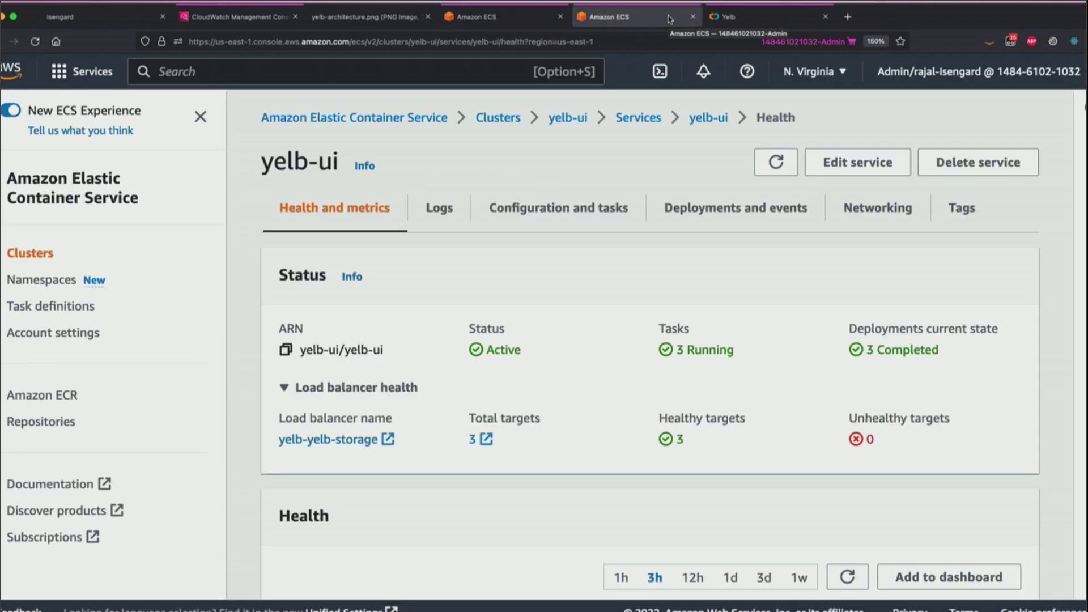
{"action": "left_click", "coordinate": [497, 118]}
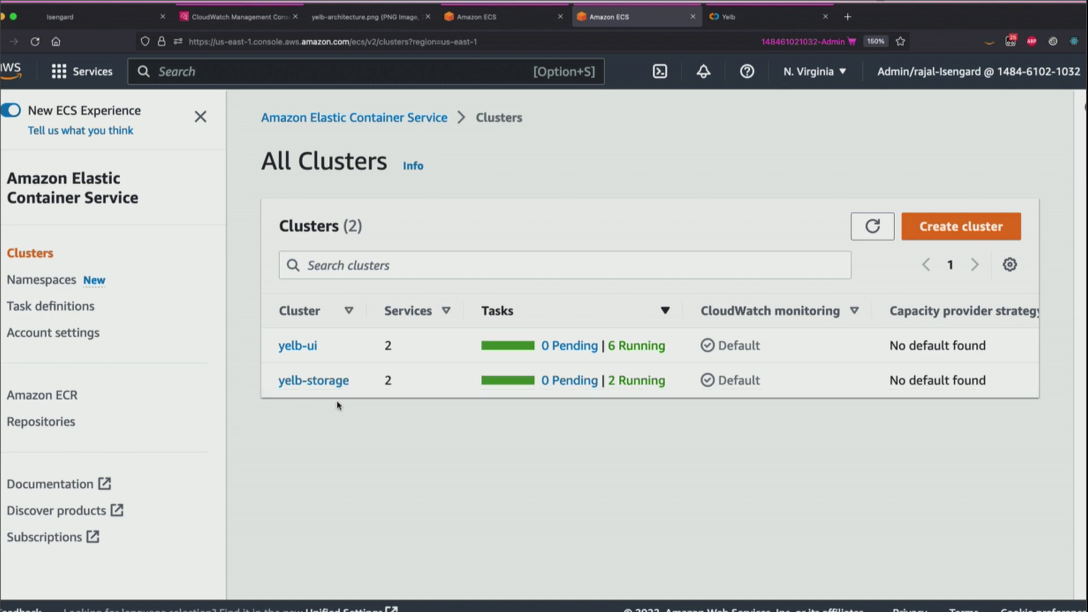
{"action": "left_click", "coordinate": [312, 382]}
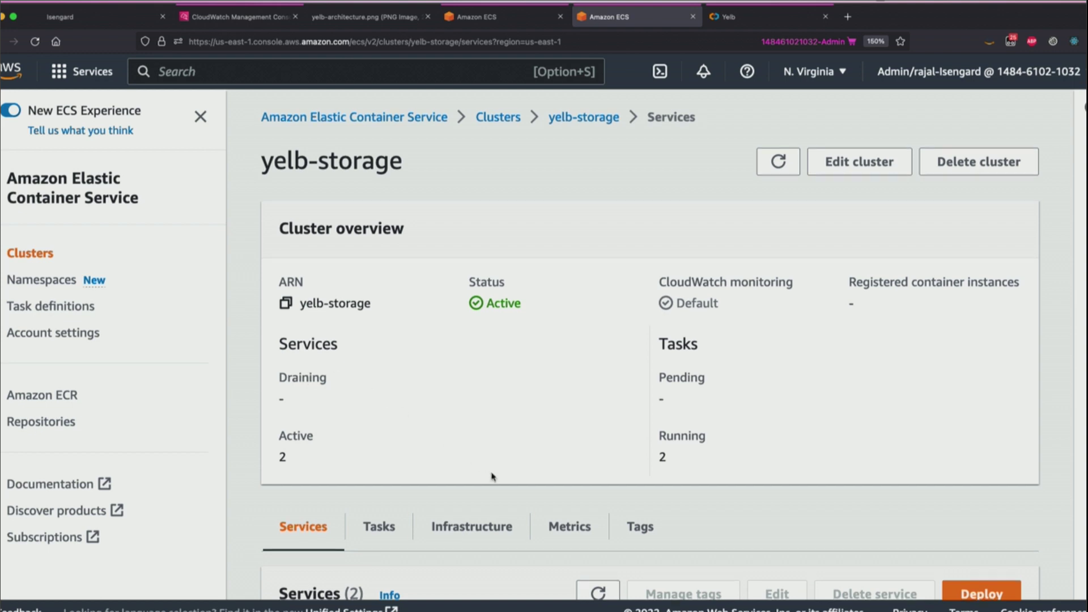
{"action": "scroll", "coordinate": [491, 473], "scroll_direction": "down", "scroll_amount": 3}
{"action": "scroll", "coordinate": [414, 473], "scroll_direction": "down", "scroll_amount": 2}
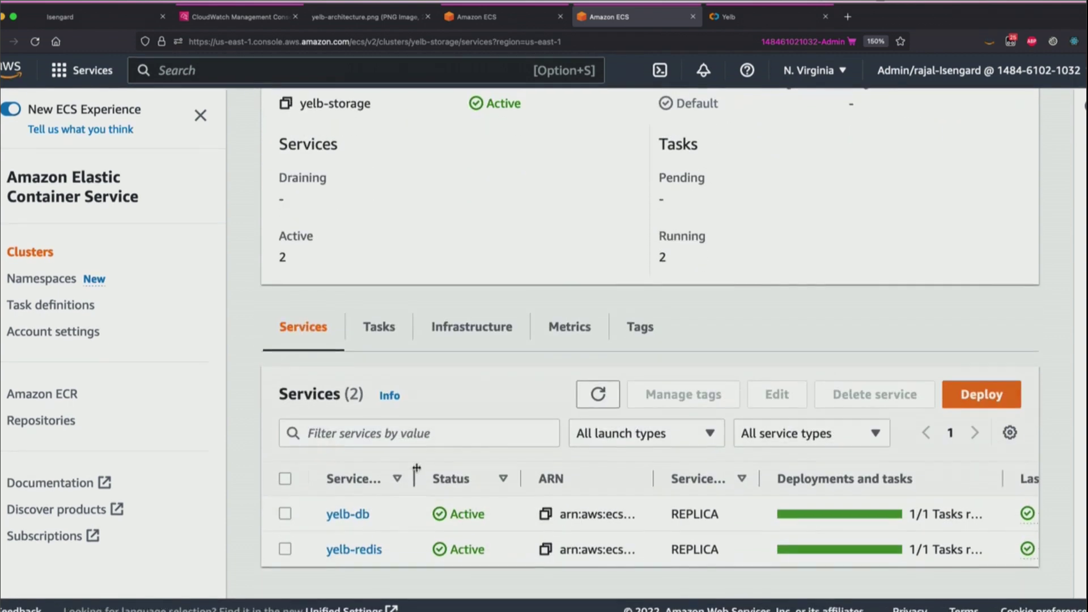
{"action": "left_click", "coordinate": [347, 515]}
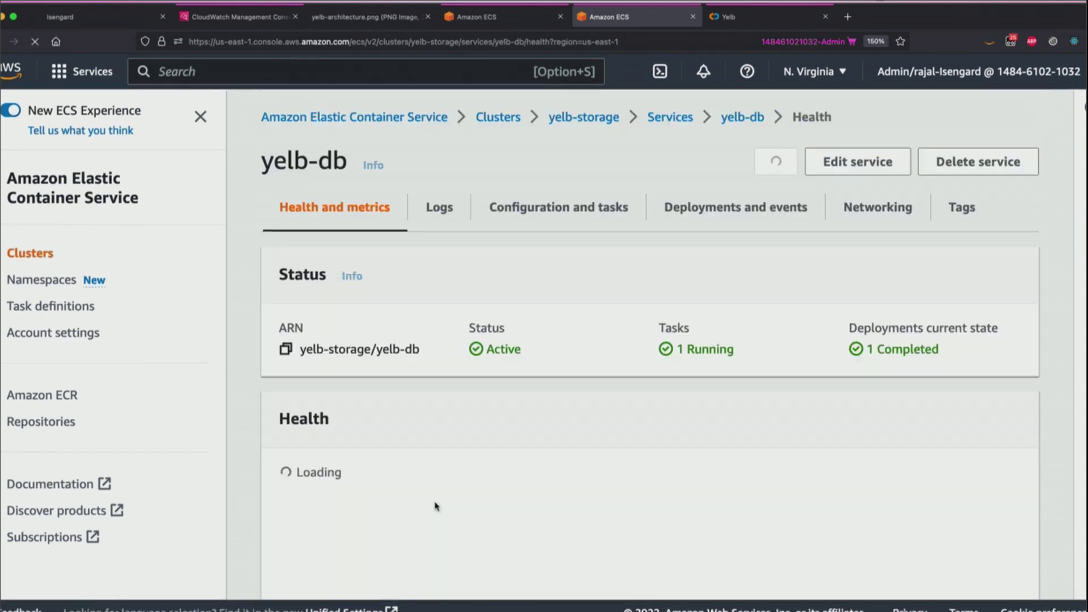
Open yelb-db's running task and widen the container name column to inspect the full names of its containers.
{"action": "left_click", "coordinate": [539, 214]}
{"action": "scroll", "coordinate": [359, 500], "scroll_direction": "down", "scroll_amount": 8}
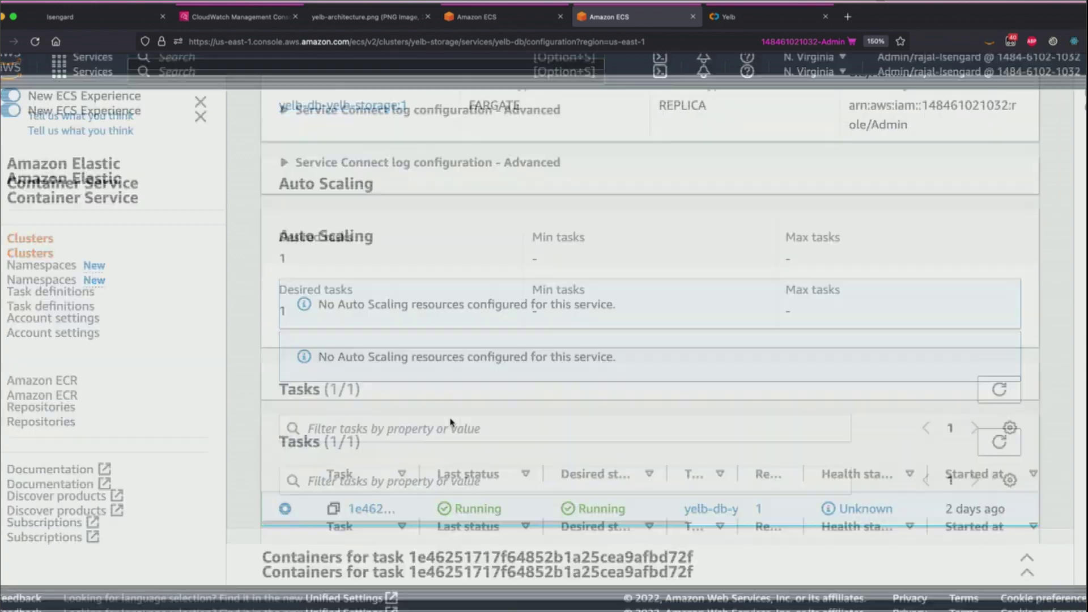
{"action": "left_click", "coordinate": [358, 498]}
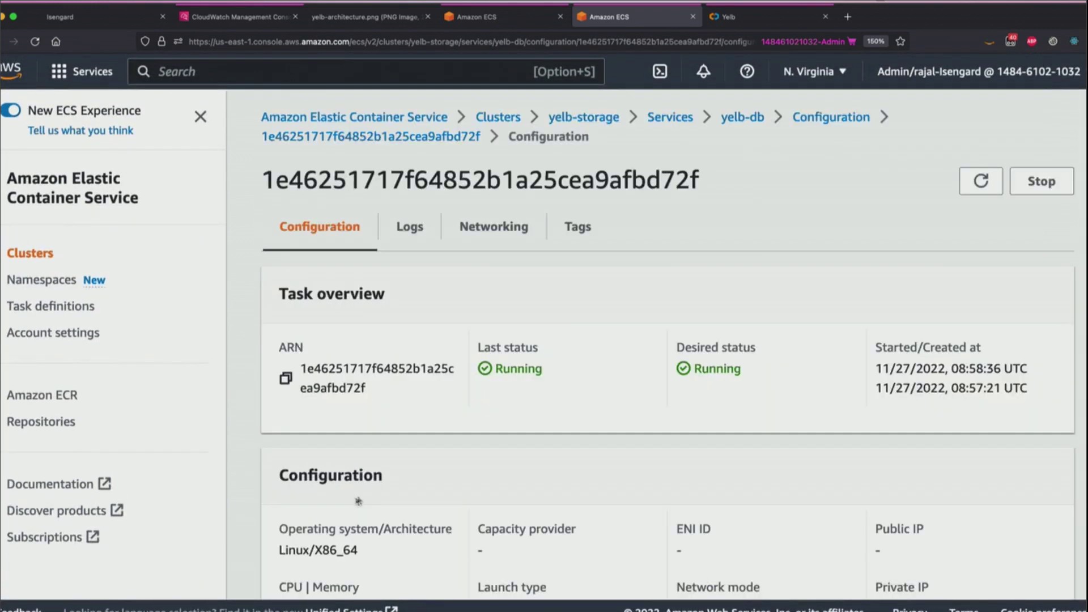
{"action": "scroll", "coordinate": [466, 425], "scroll_direction": "down", "scroll_amount": 5}
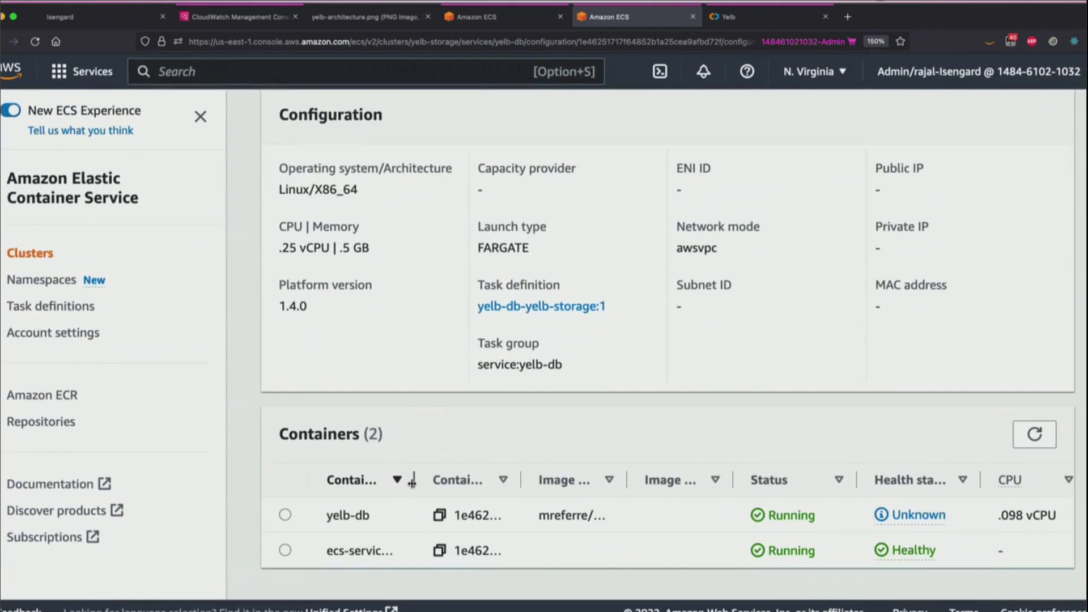
{"action": "left_click_drag", "start_coordinate": [414, 479], "coordinate": [557, 509]}
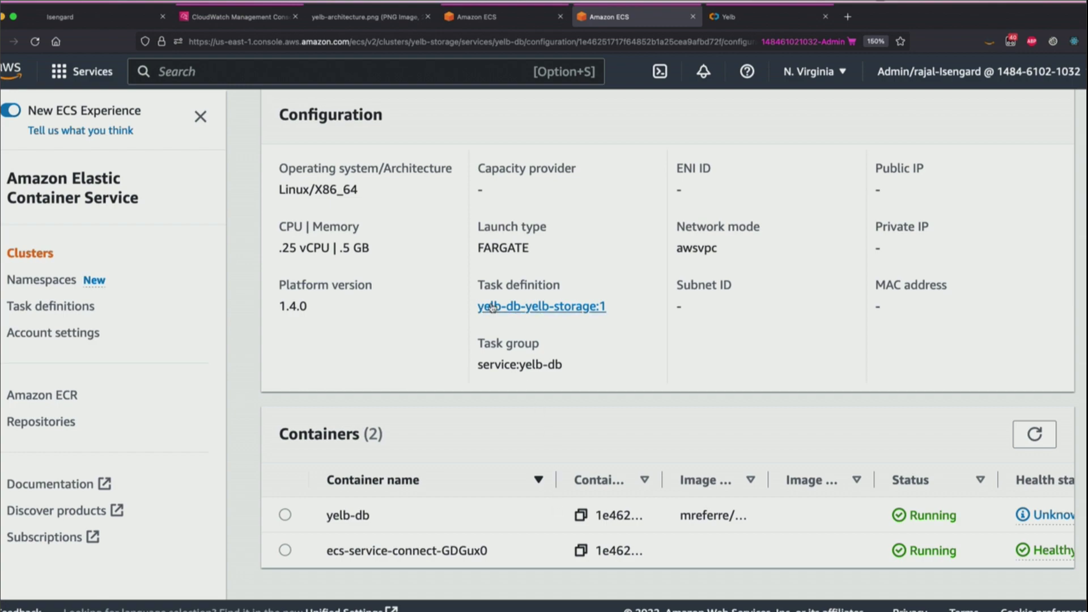
Return from the yelb-db task to the list of all clusters in N. Virginia.
{"action": "scroll", "coordinate": [493, 306], "scroll_direction": "up", "scroll_amount": 6}
{"action": "left_click", "coordinate": [689, 123]}
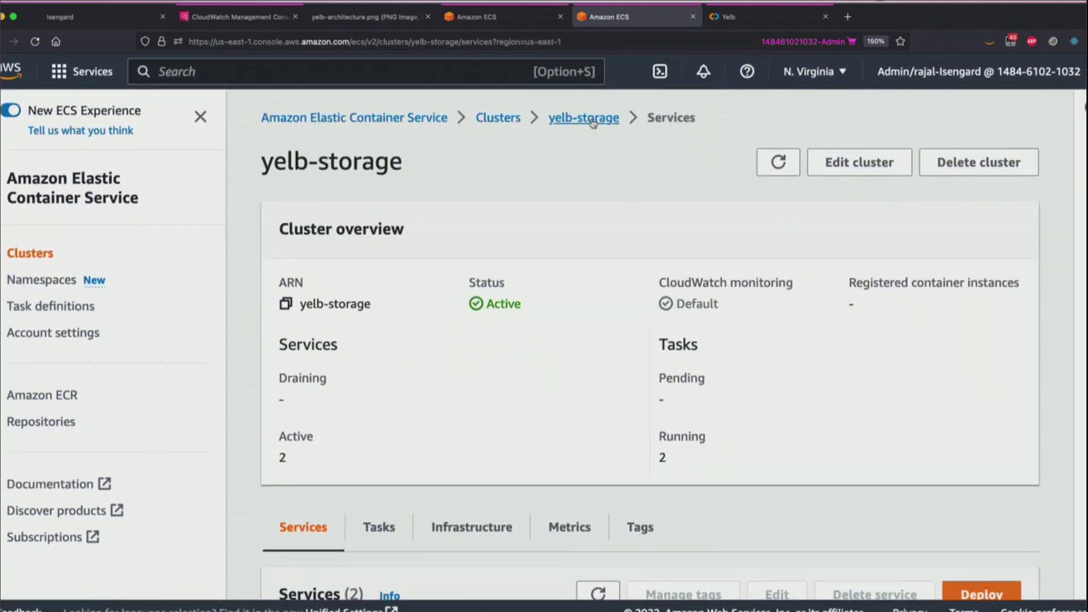
{"action": "left_click", "coordinate": [493, 123]}
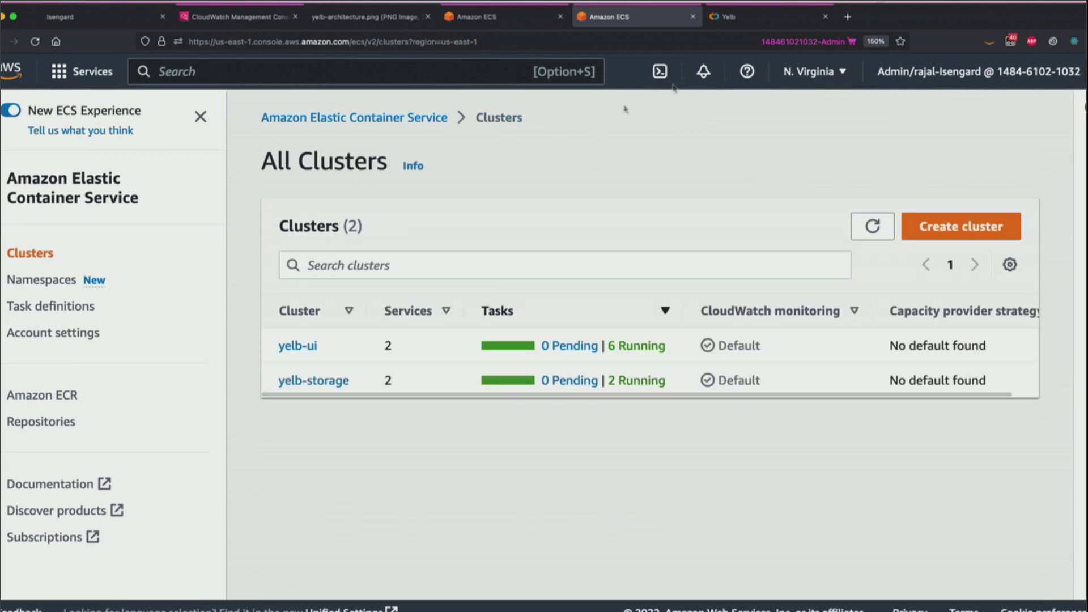
Switch to the Yelb web app and cast several votes across IHOP, Chipotle, Outback and Buca di Beppo to generate traffic.
{"action": "left_click", "coordinate": [774, 17]}
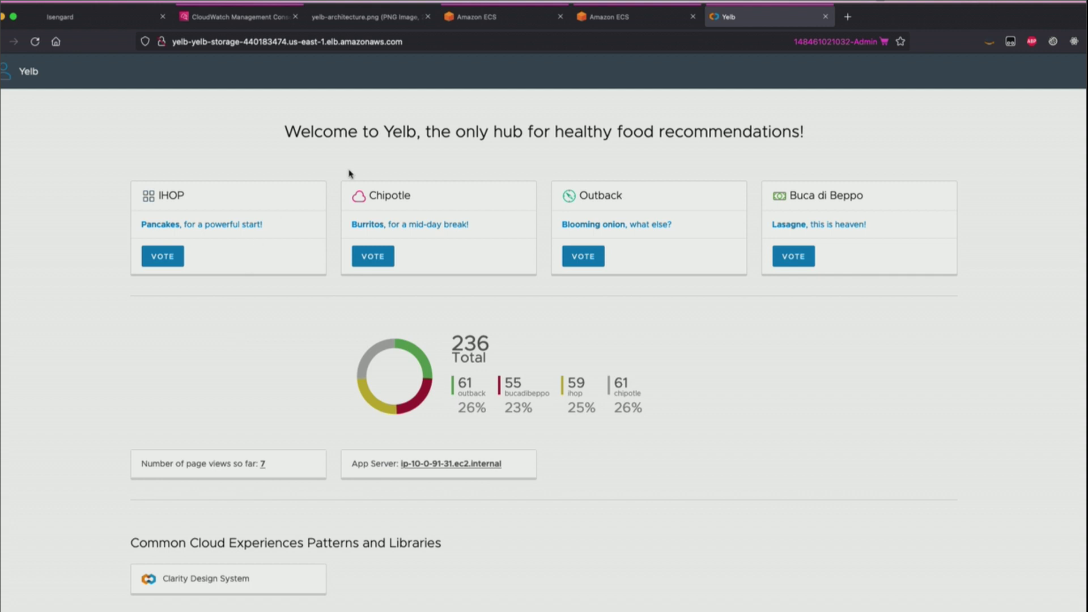
{"action": "left_click", "coordinate": [161, 256]}
{"action": "left_click", "coordinate": [372, 256]}
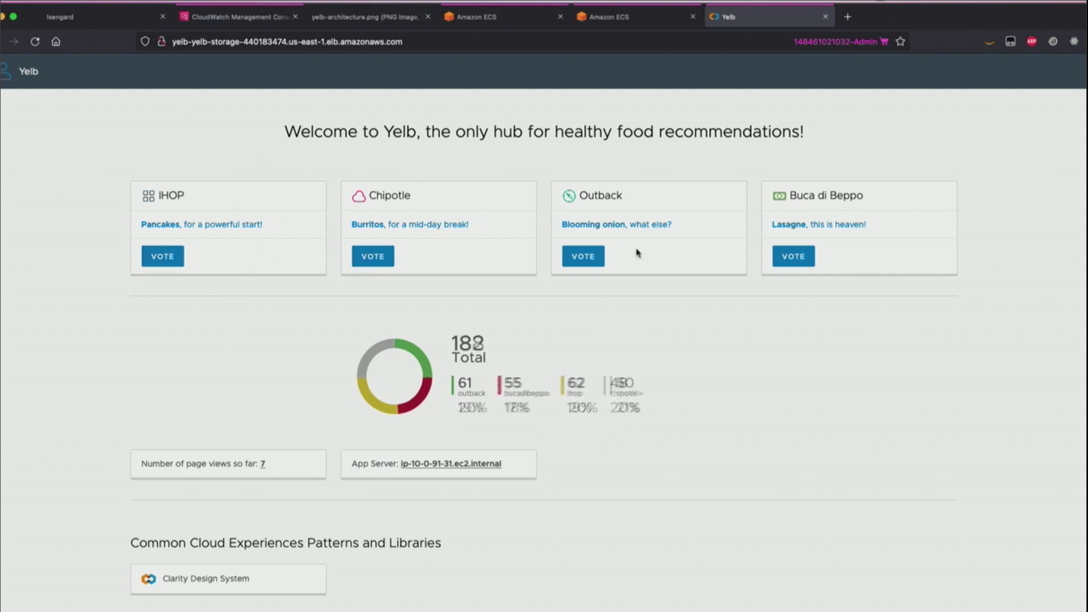
{"action": "left_click", "coordinate": [592, 256]}
{"action": "left_click", "coordinate": [794, 256]}
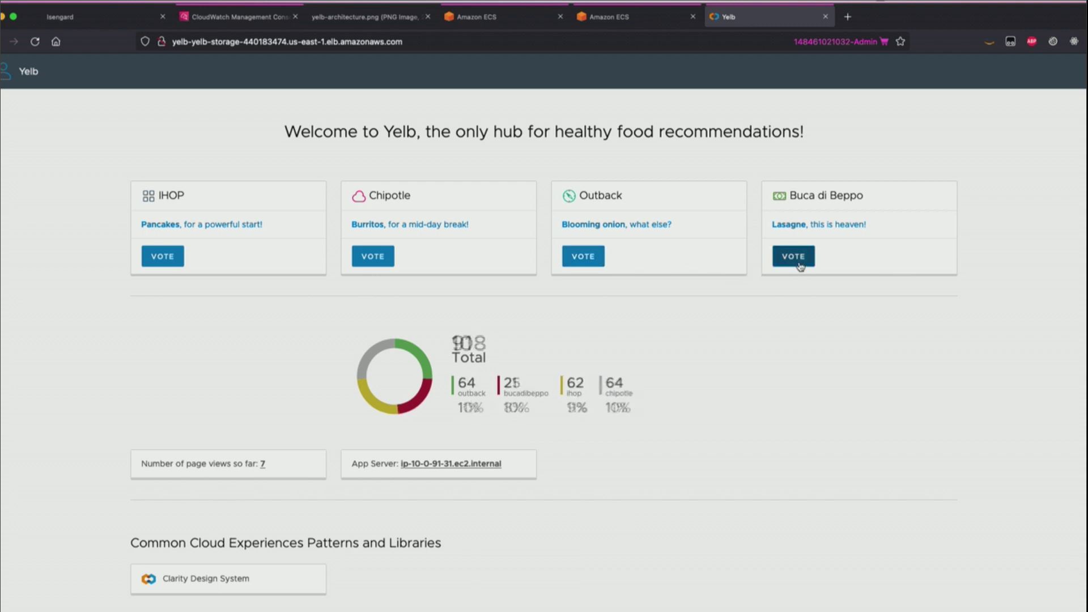
{"action": "left_click", "coordinate": [586, 254]}
{"action": "left_click", "coordinate": [371, 254]}
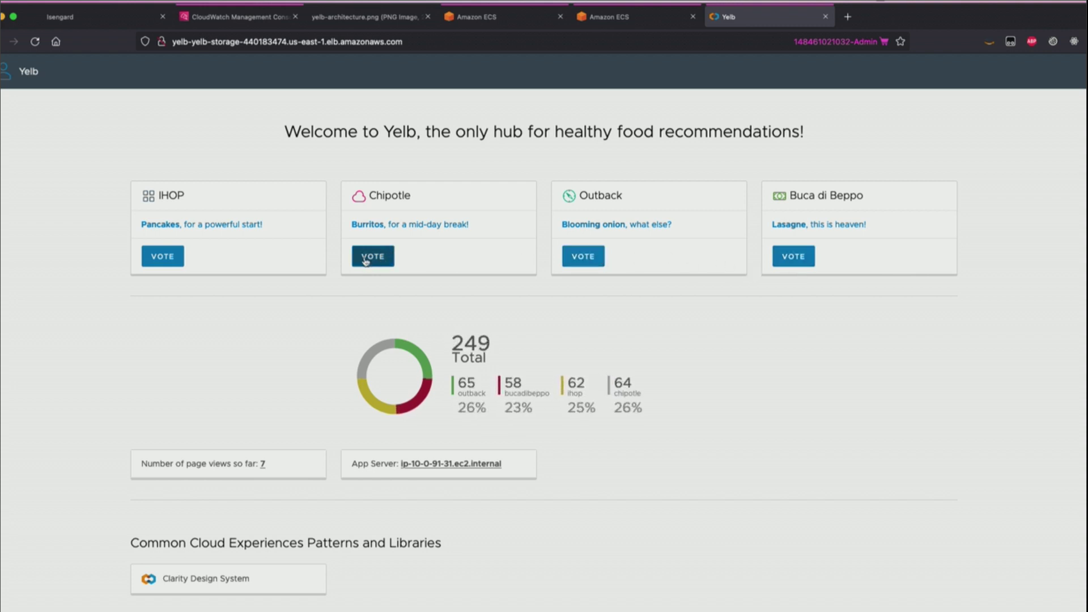
{"action": "left_click", "coordinate": [164, 258]}
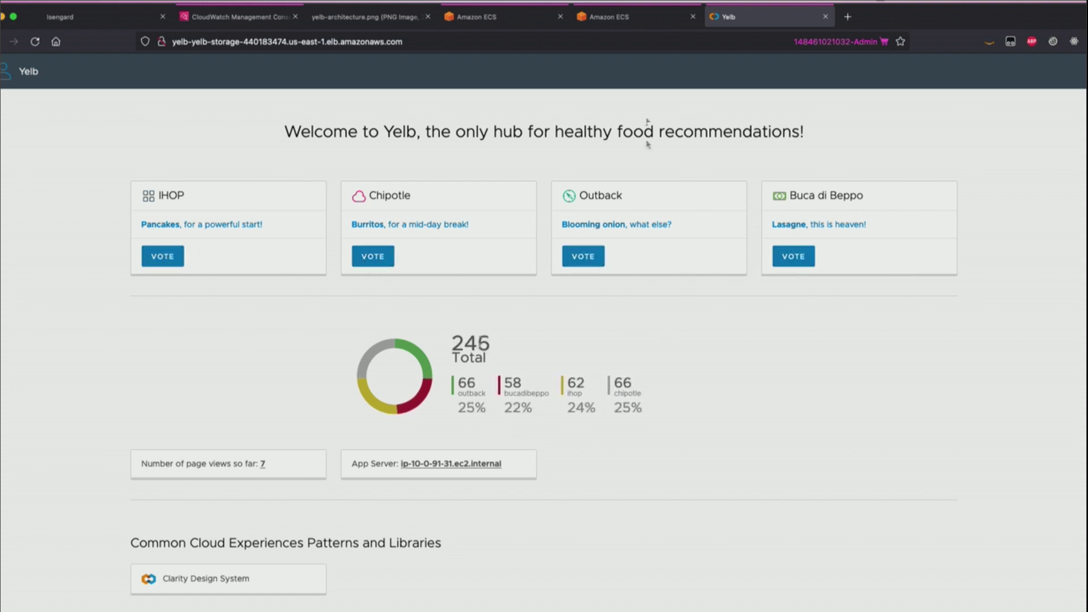
Switch back to the N. Virginia ECS console and open the yelb-ui service in the yelb-ui cluster.
{"action": "left_click", "coordinate": [626, 20]}
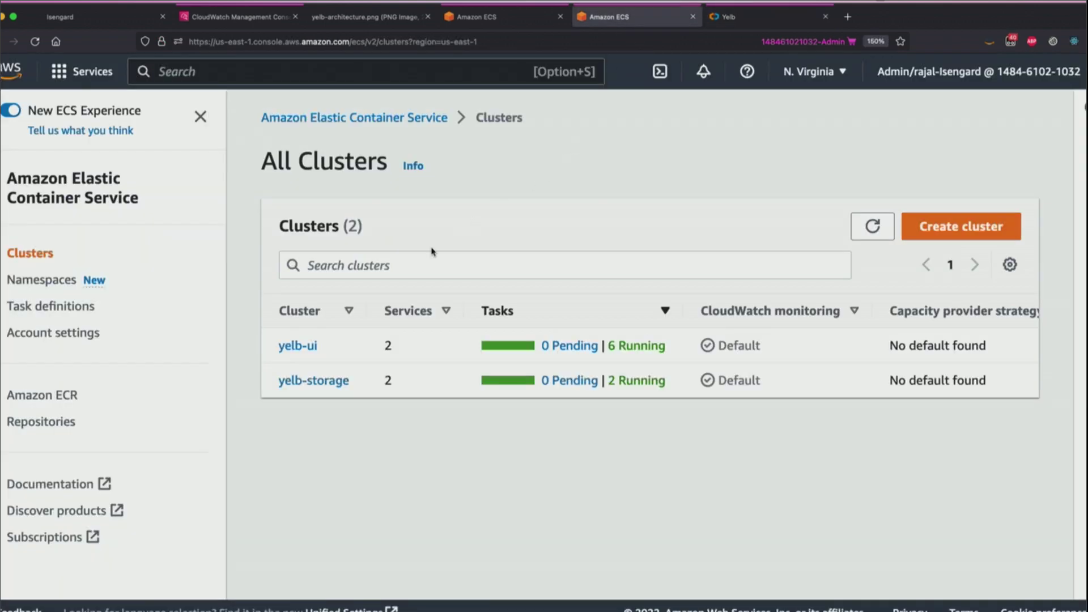
{"action": "left_click", "coordinate": [299, 346]}
{"action": "scroll", "coordinate": [418, 384], "scroll_direction": "down", "scroll_amount": 3}
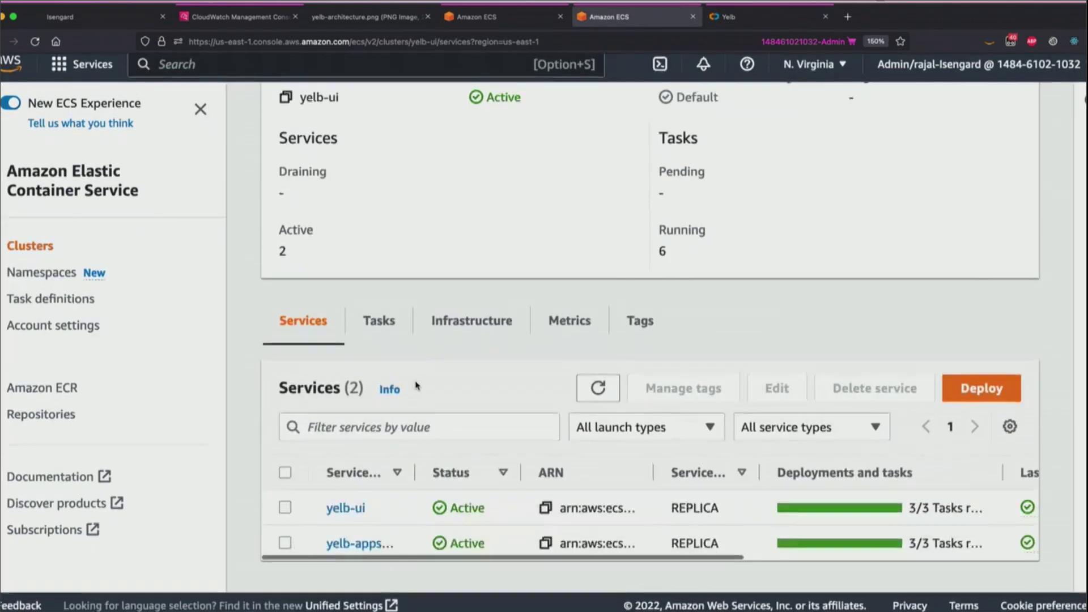
{"action": "left_click", "coordinate": [345, 515]}
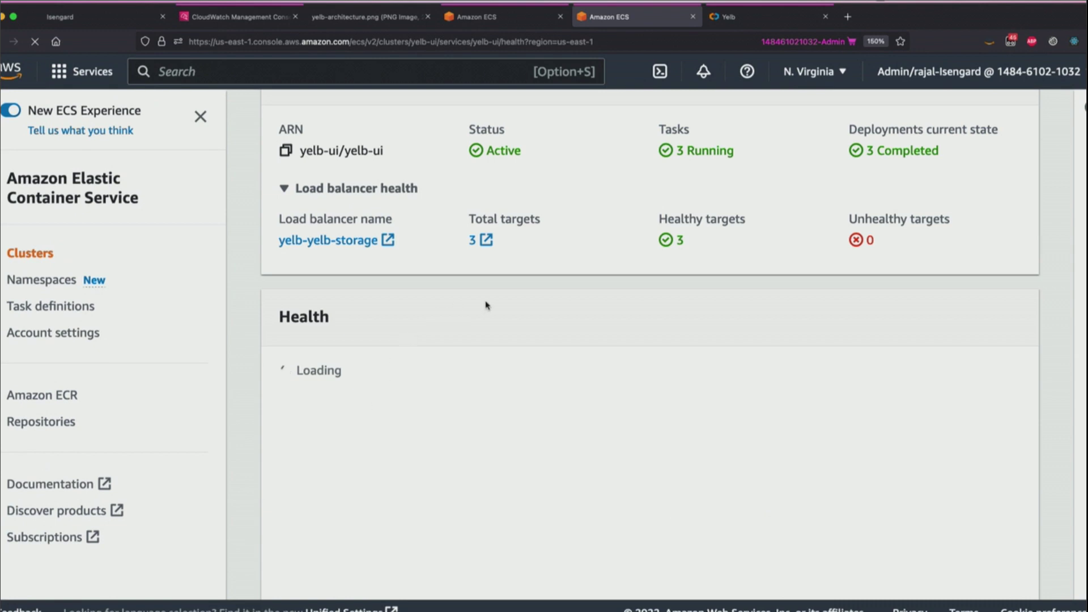
Examine yelb-ui's status, load balancer health, CPU and memory utilization, and the incoming traffic metrics for discovery name yelb-ui.
{"action": "scroll", "coordinate": [485, 304], "scroll_direction": "down", "scroll_amount": 2}
{"action": "scroll", "coordinate": [485, 306], "scroll_direction": "up", "scroll_amount": 4}
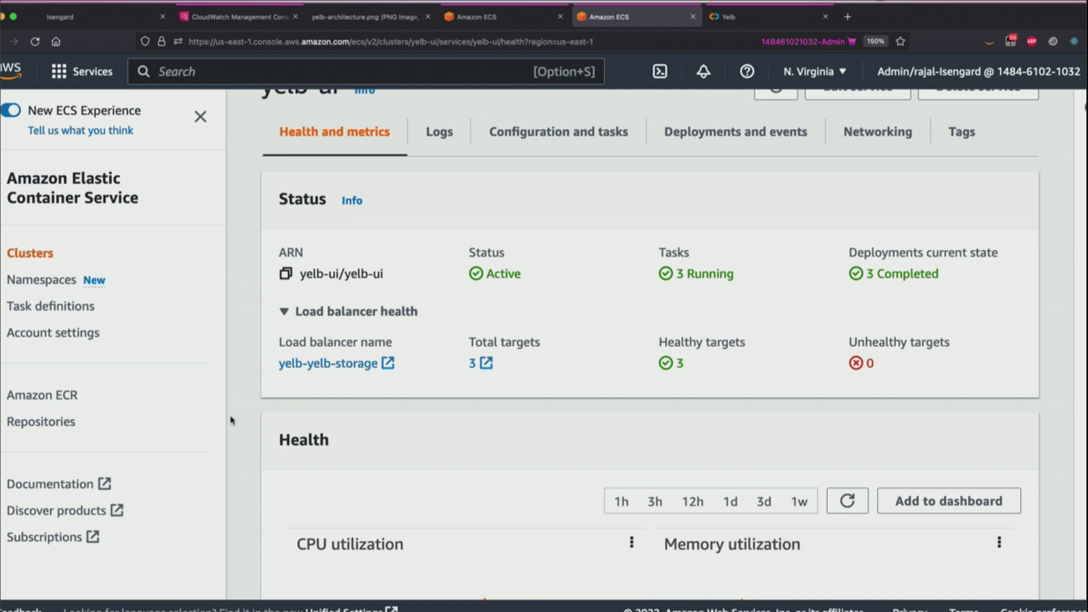
{"action": "scroll", "coordinate": [231, 420], "scroll_direction": "down", "scroll_amount": 5}
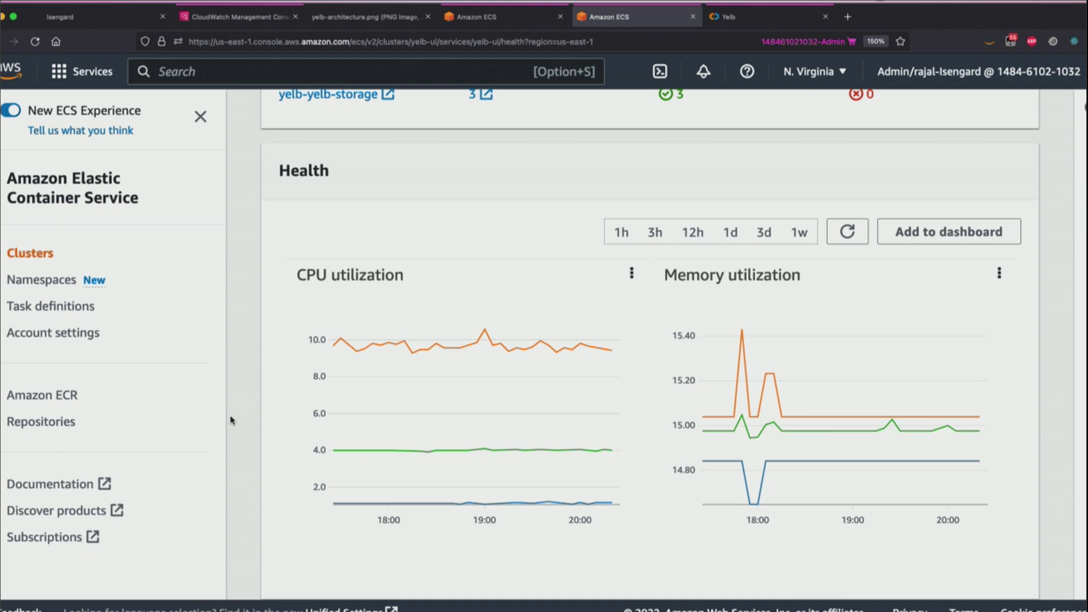
{"action": "scroll", "coordinate": [231, 420], "scroll_direction": "down", "scroll_amount": 8}
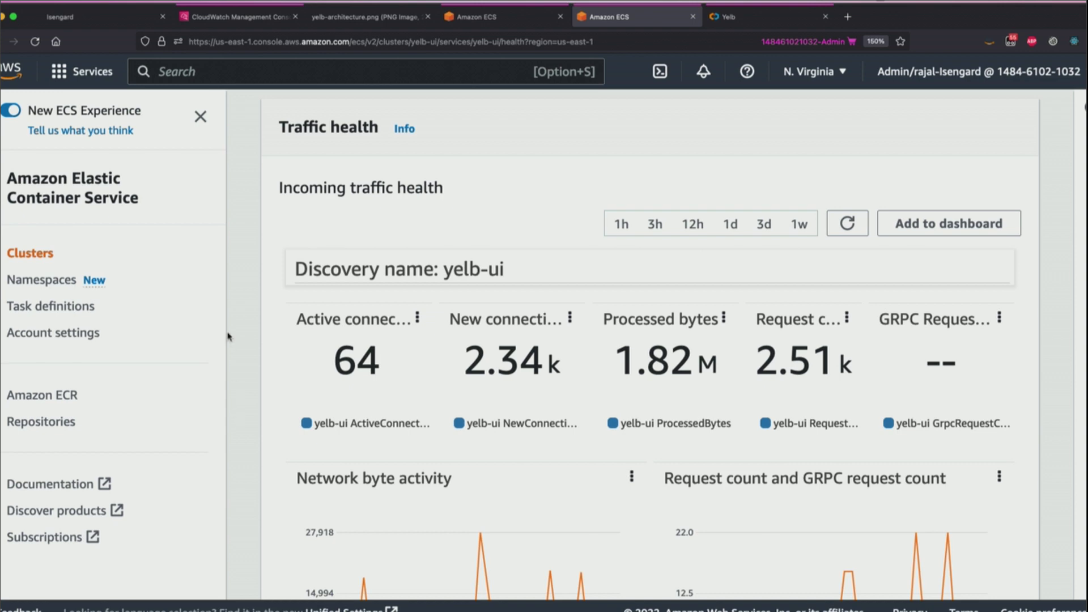
{"action": "scroll", "coordinate": [228, 337], "scroll_direction": "down", "scroll_amount": 3}
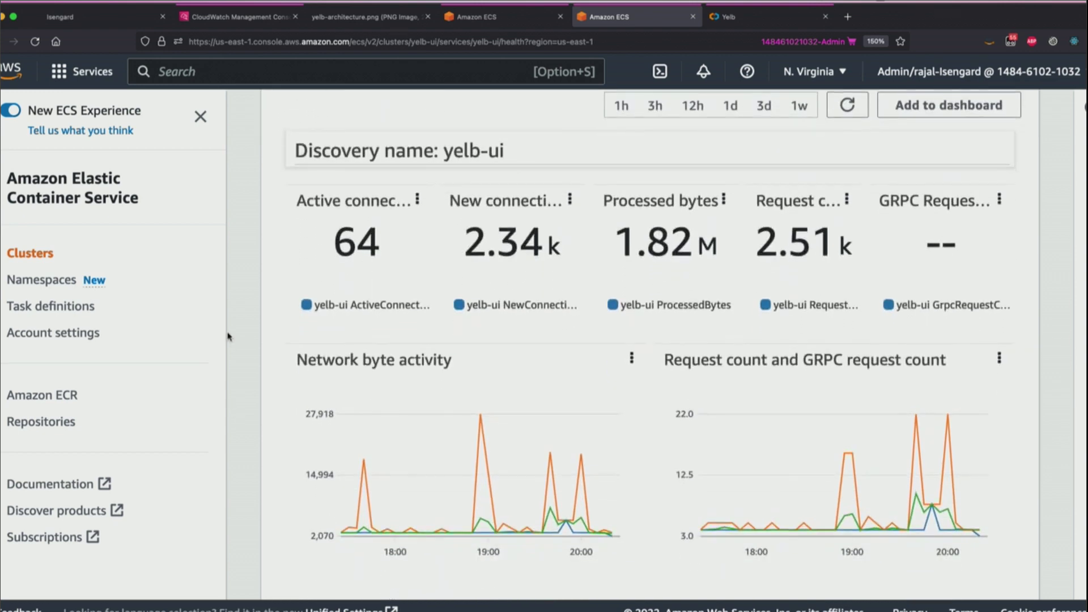
{"action": "scroll", "coordinate": [228, 337], "scroll_direction": "down", "scroll_amount": 2}
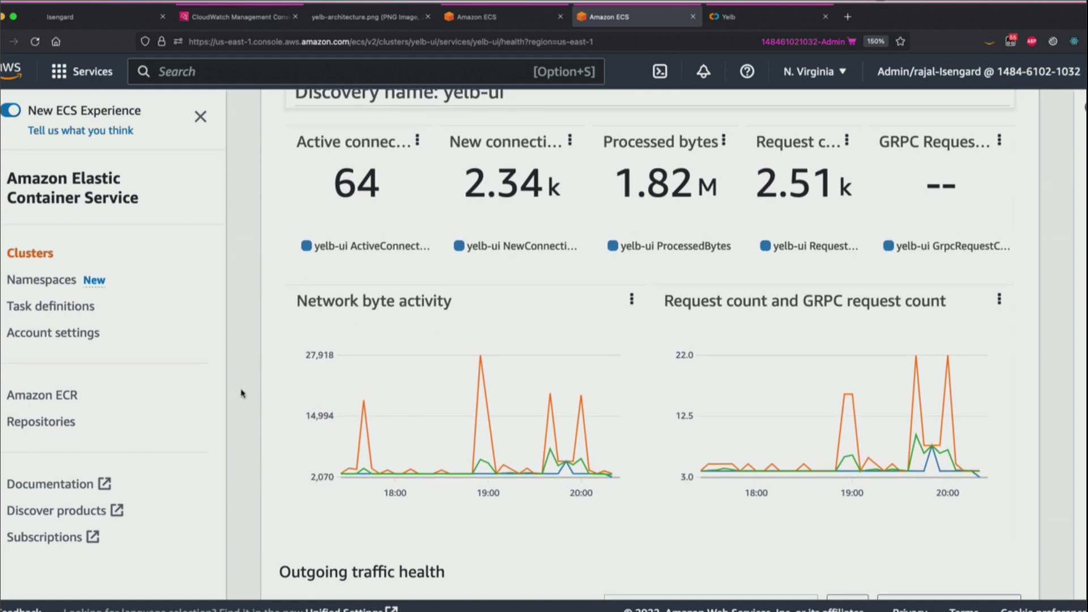
Examine yelb-ui's outgoing traffic health, including status counts, target response time, processed bytes and the latest peak in response codes.
{"action": "scroll", "coordinate": [242, 393], "scroll_direction": "down", "scroll_amount": 5}
{"action": "scroll", "coordinate": [242, 393], "scroll_direction": "down", "scroll_amount": 3}
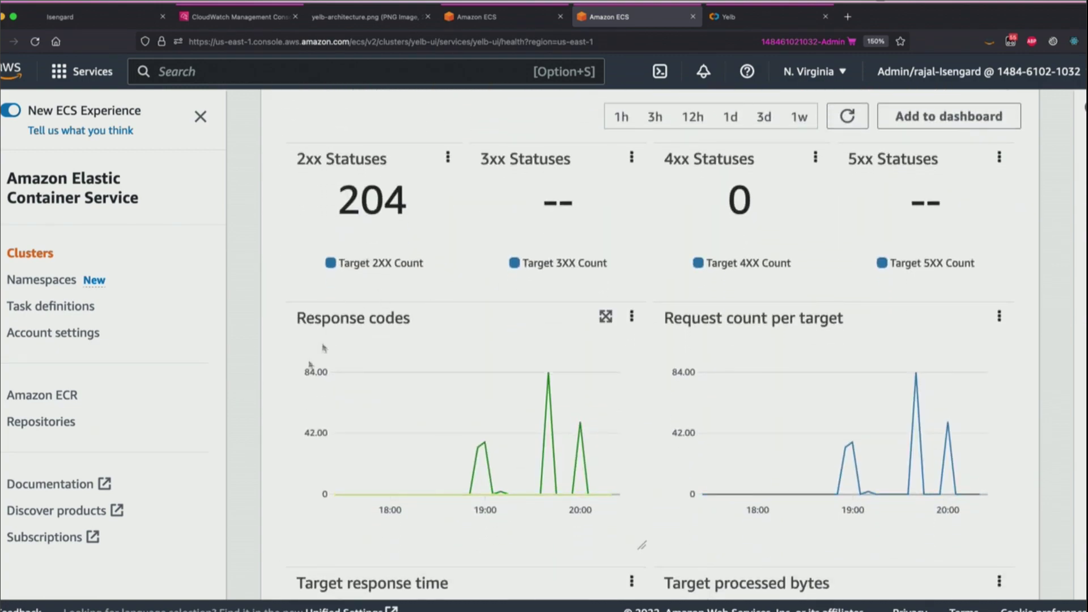
{"action": "scroll", "coordinate": [234, 483], "scroll_direction": "down", "scroll_amount": 1}
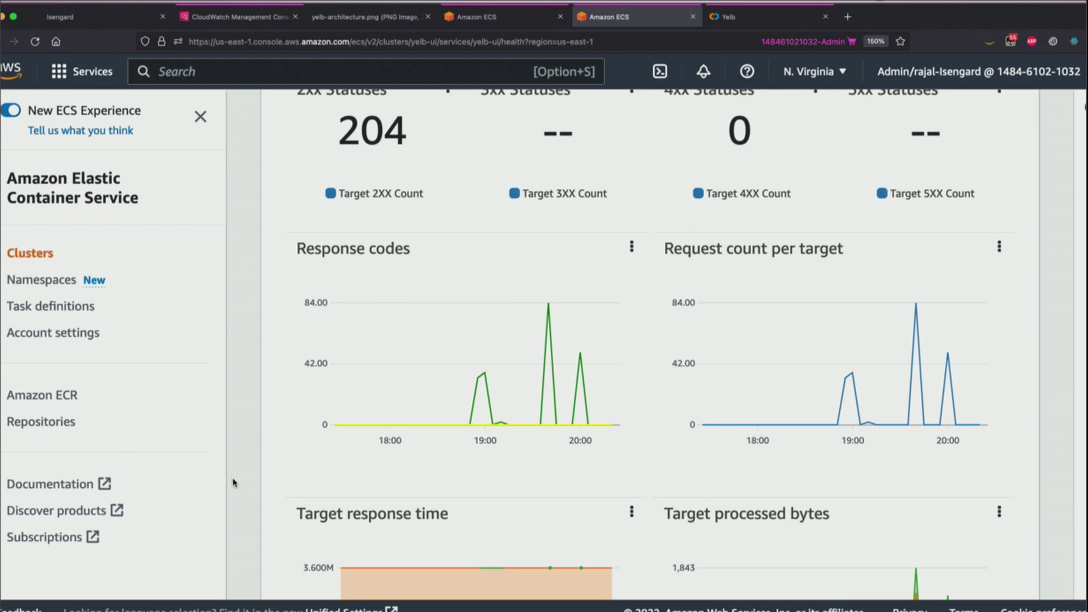
{"action": "scroll", "coordinate": [234, 483], "scroll_direction": "down", "scroll_amount": 5}
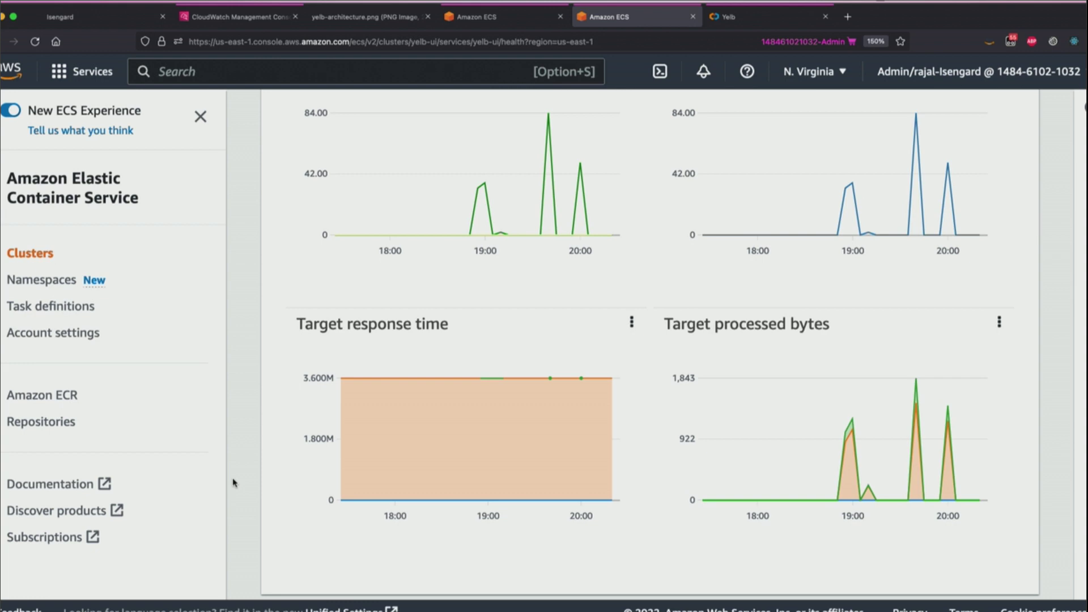
{"action": "scroll", "coordinate": [234, 483], "scroll_direction": "up", "scroll_amount": 5}
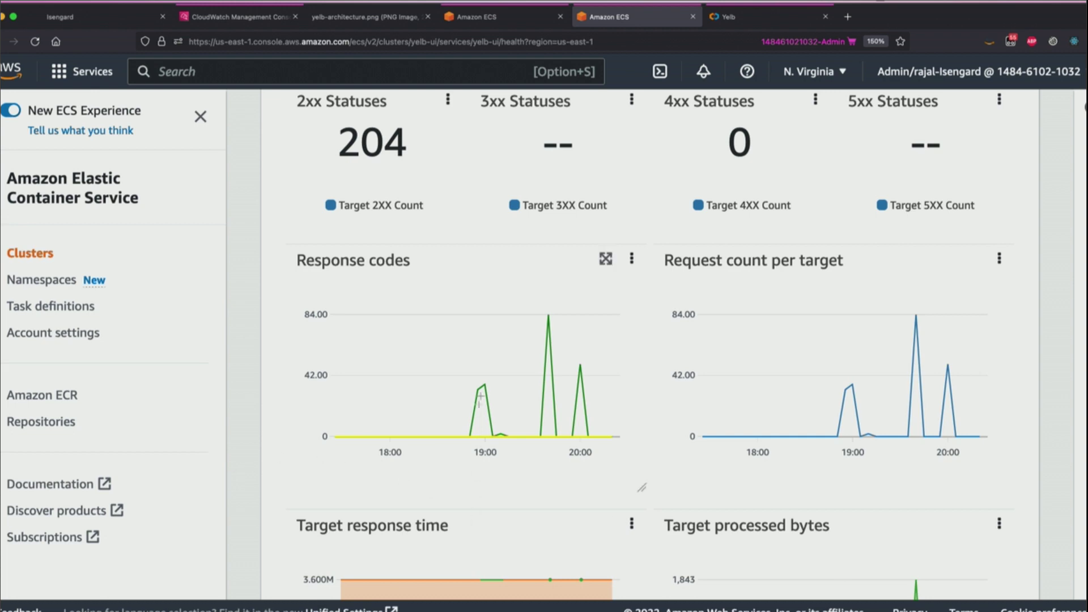
{"action": "mouse_move", "coordinate": [576, 408]}
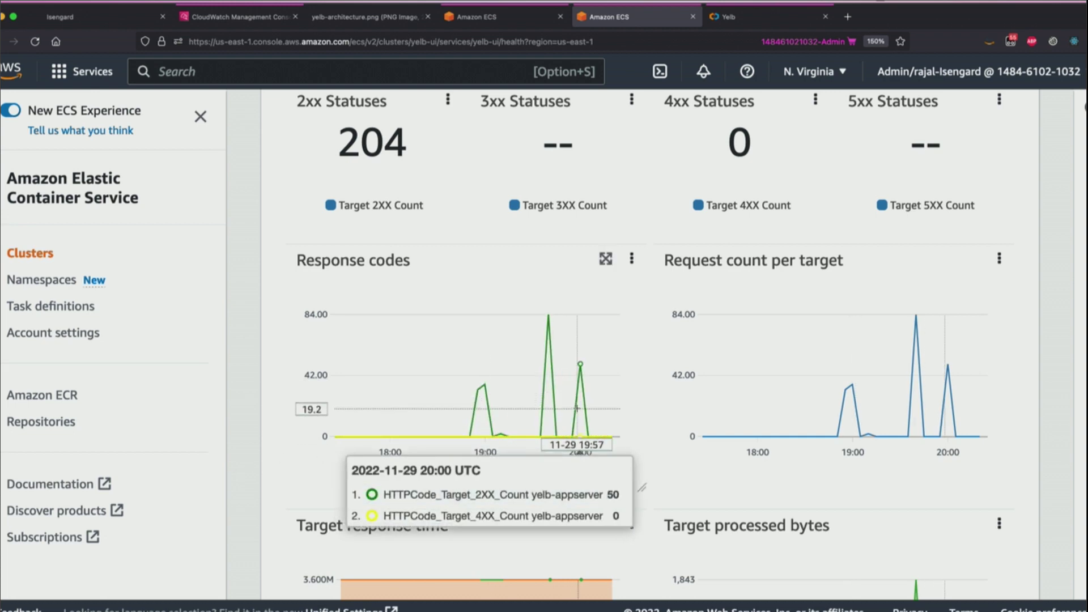